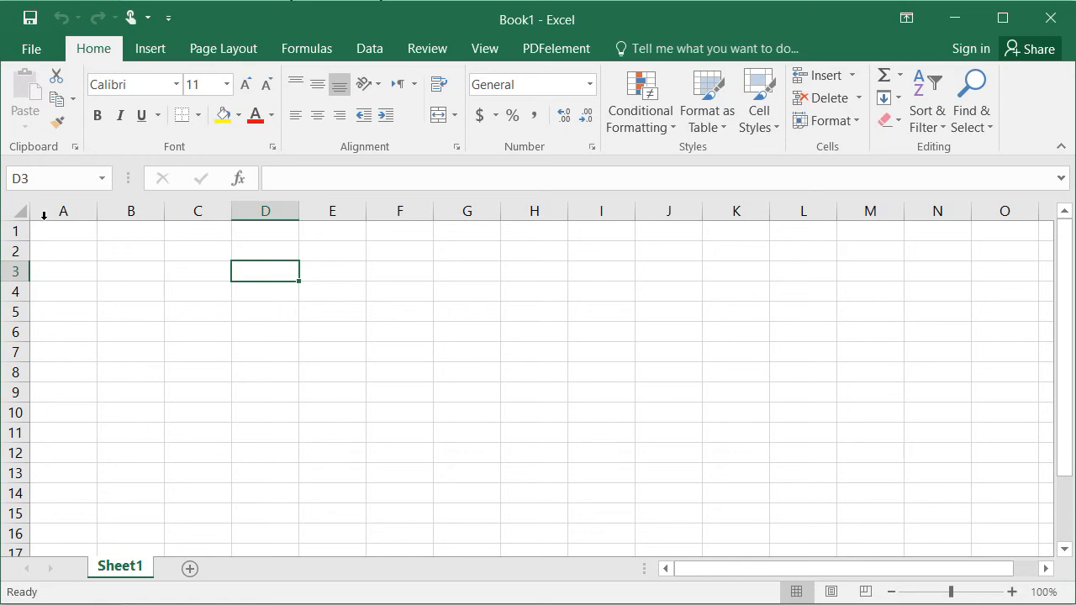
pyautogui.moveTo(41, 234); pyautogui.dragTo(480, 498)
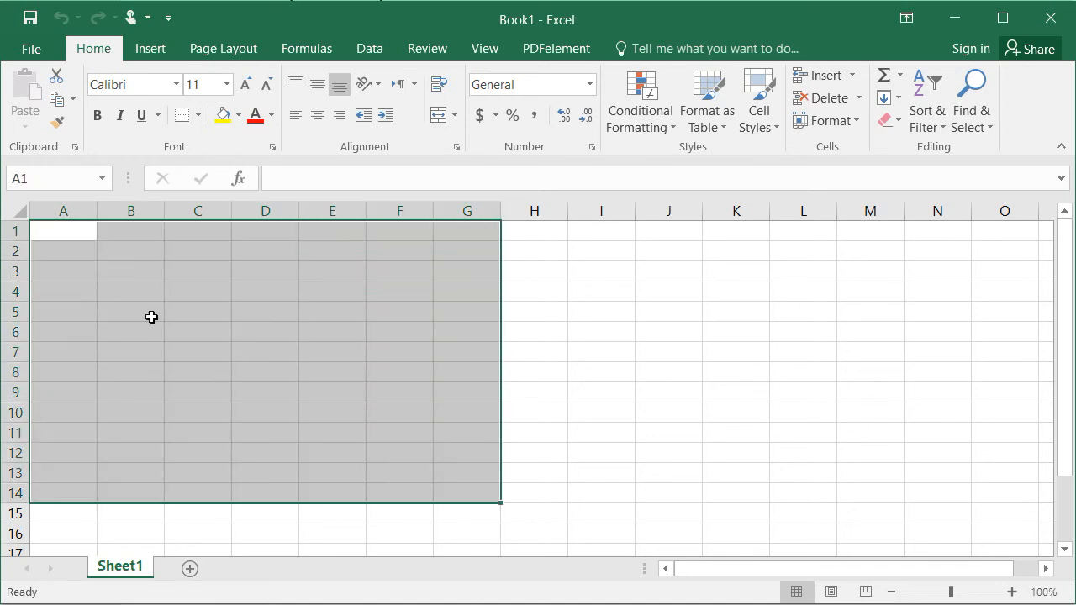
pyautogui.click(55, 208)
pyautogui.click(143, 205)
pyautogui.click(193, 203)
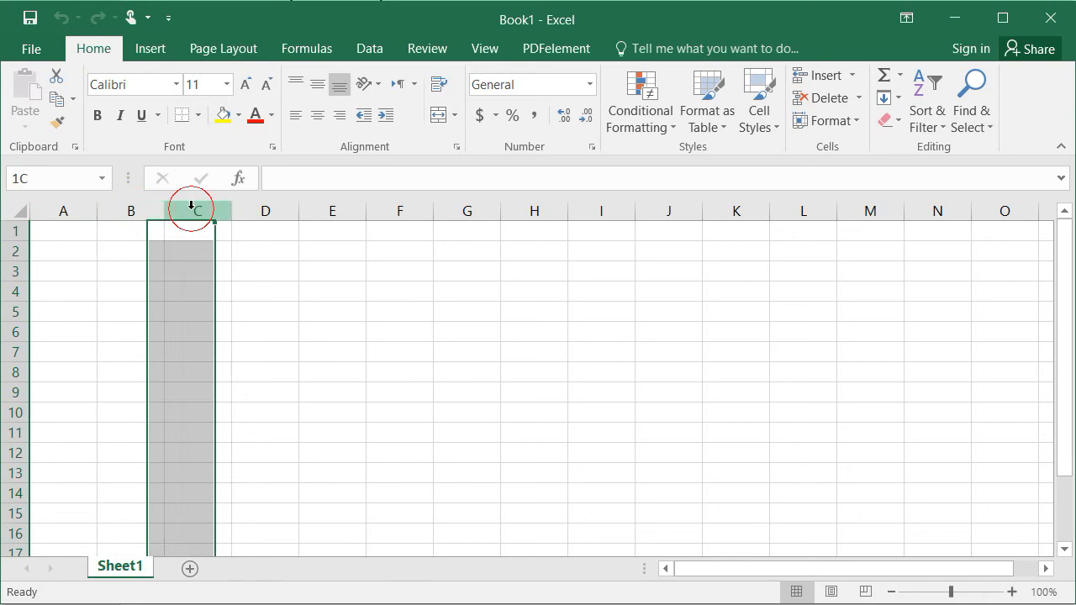
pyautogui.click(257, 210)
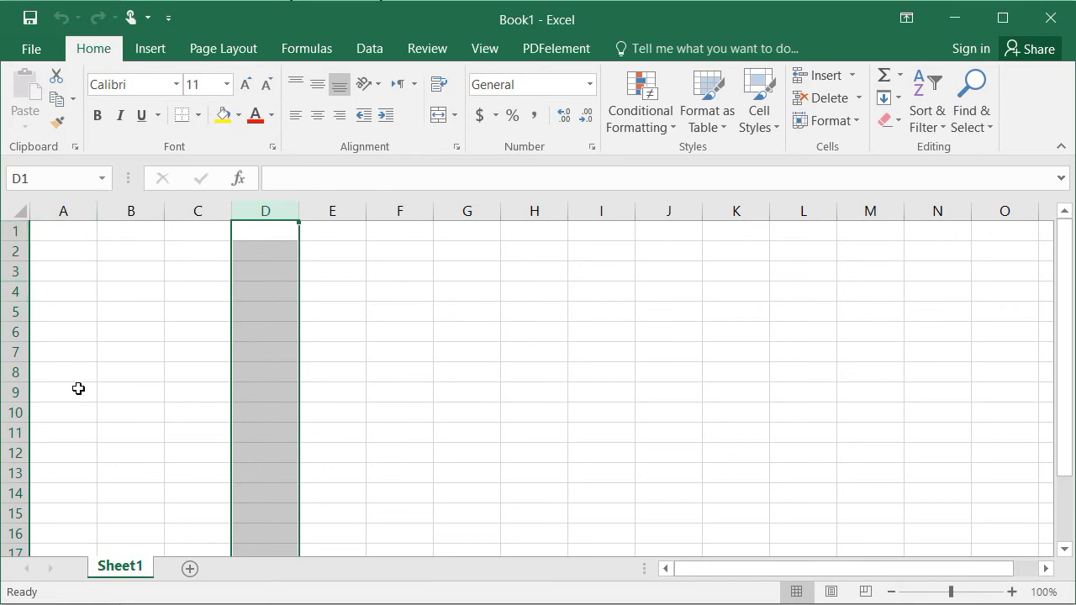
pyautogui.click(172, 370)
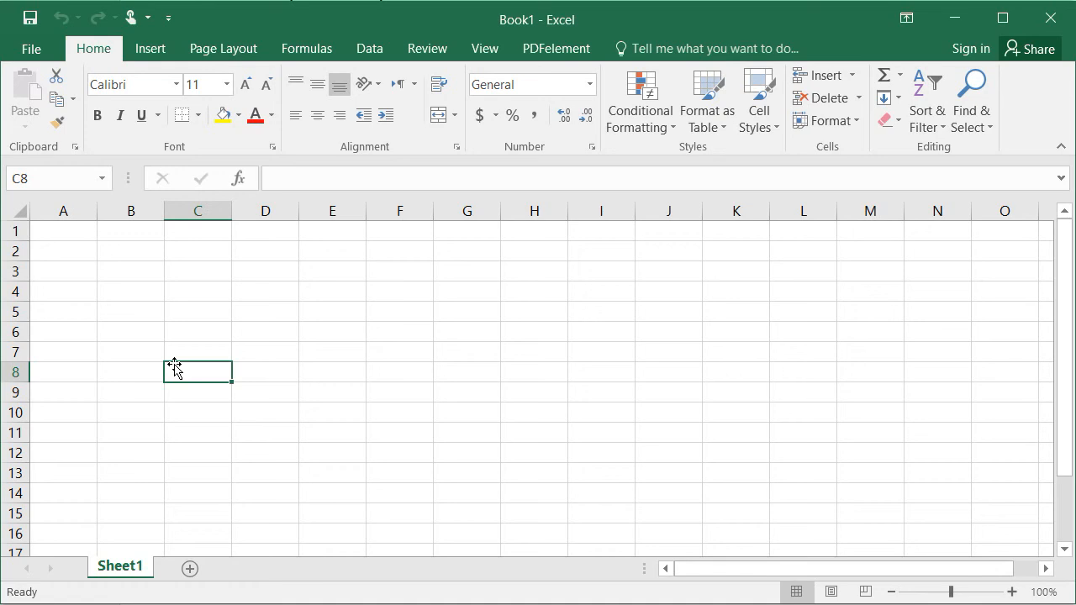
pyautogui.click(152, 51)
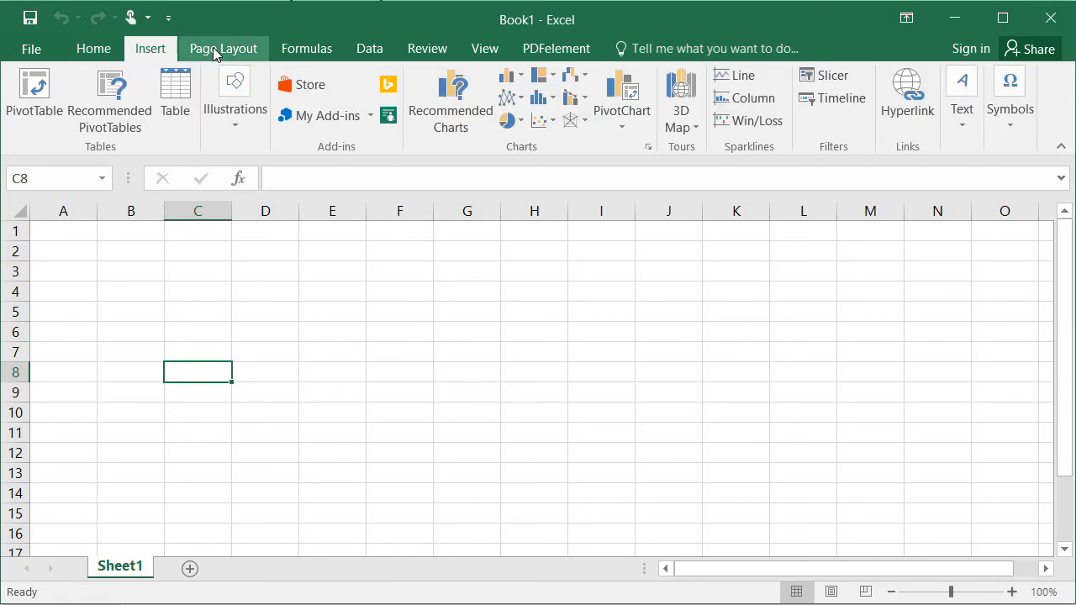
pyautogui.click(231, 51)
pyautogui.click(290, 51)
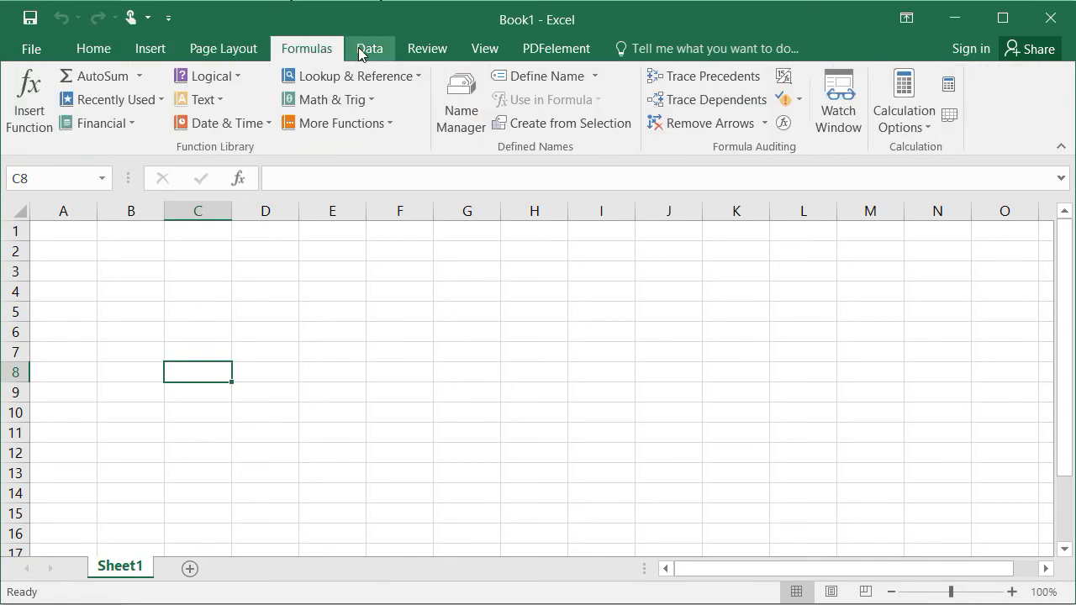
pyautogui.click(363, 48)
pyautogui.click(425, 50)
pyautogui.click(484, 48)
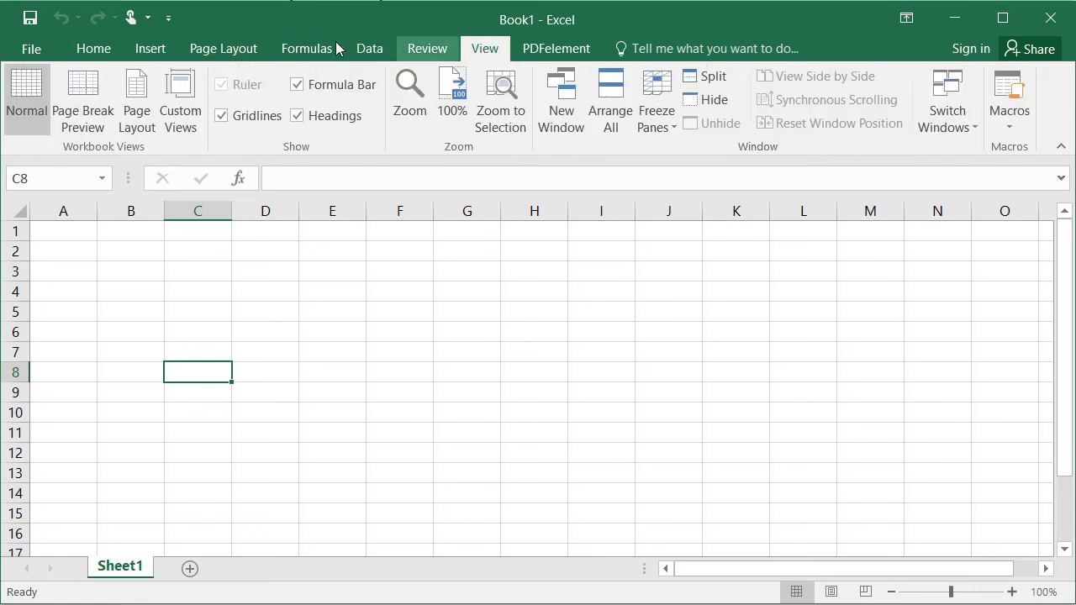
pyautogui.click(370, 46)
pyautogui.click(283, 54)
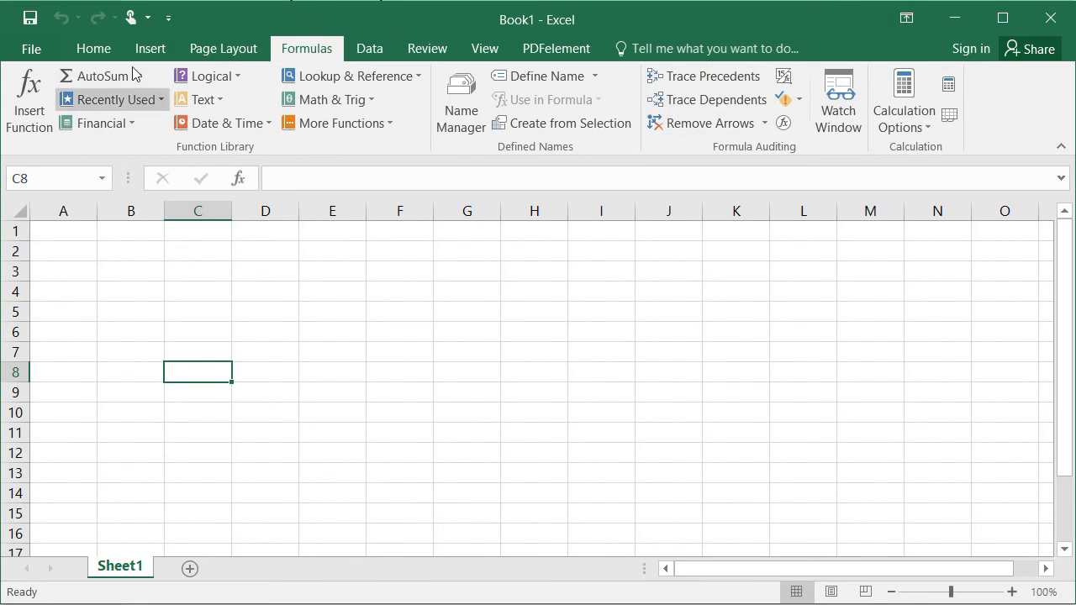
pyautogui.click(107, 48)
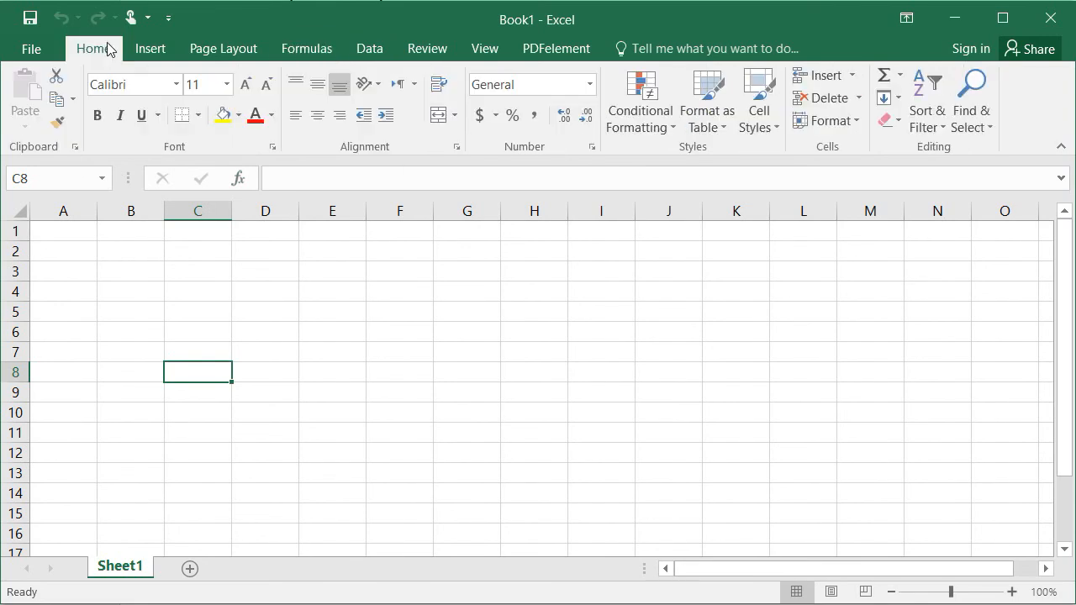
pyautogui.click(174, 249)
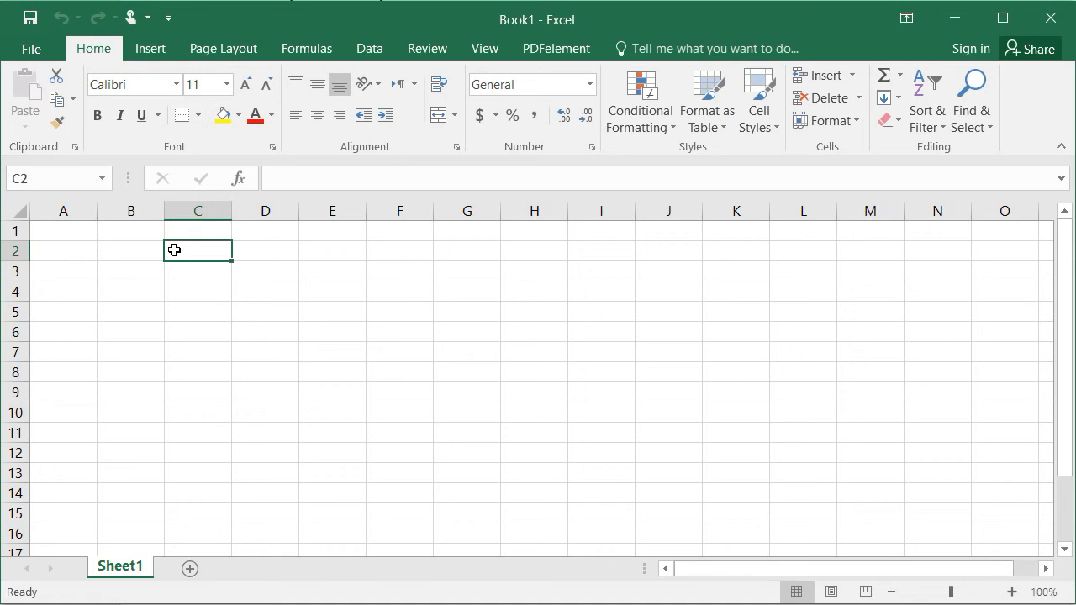
# Step: Enter the column headers Nom, Claase and Maths in cells A1 to C1
pyautogui.click(71, 228)
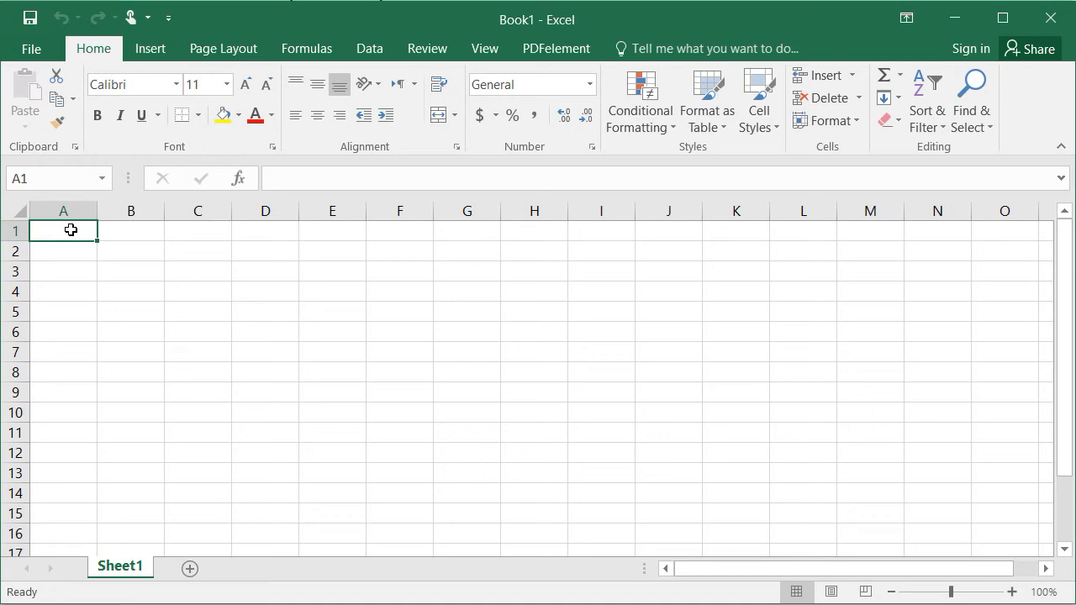
pyautogui.write('Nom')
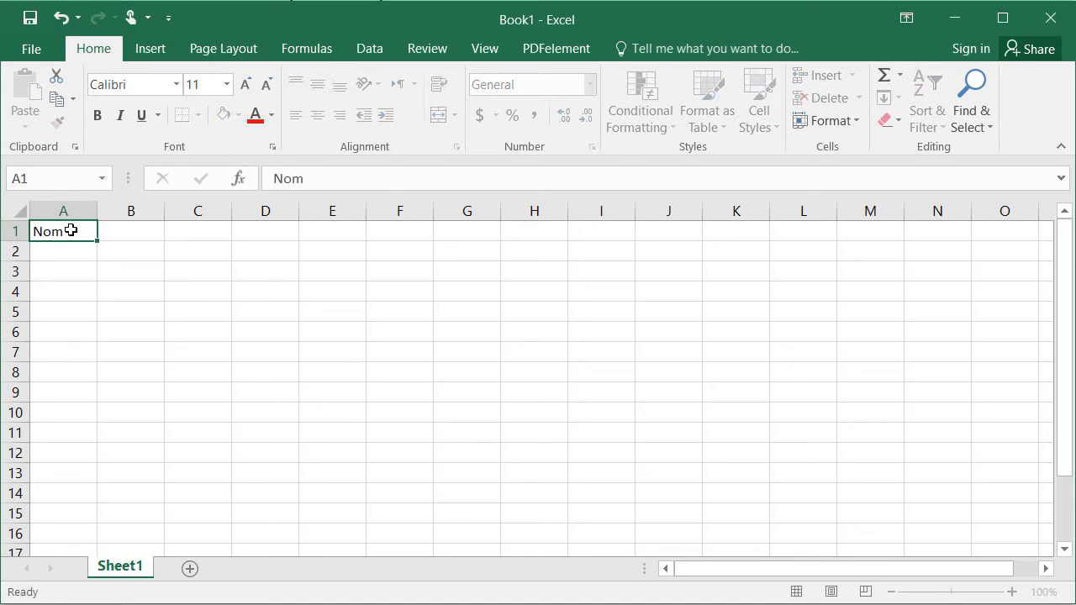
pyautogui.press('Tab')
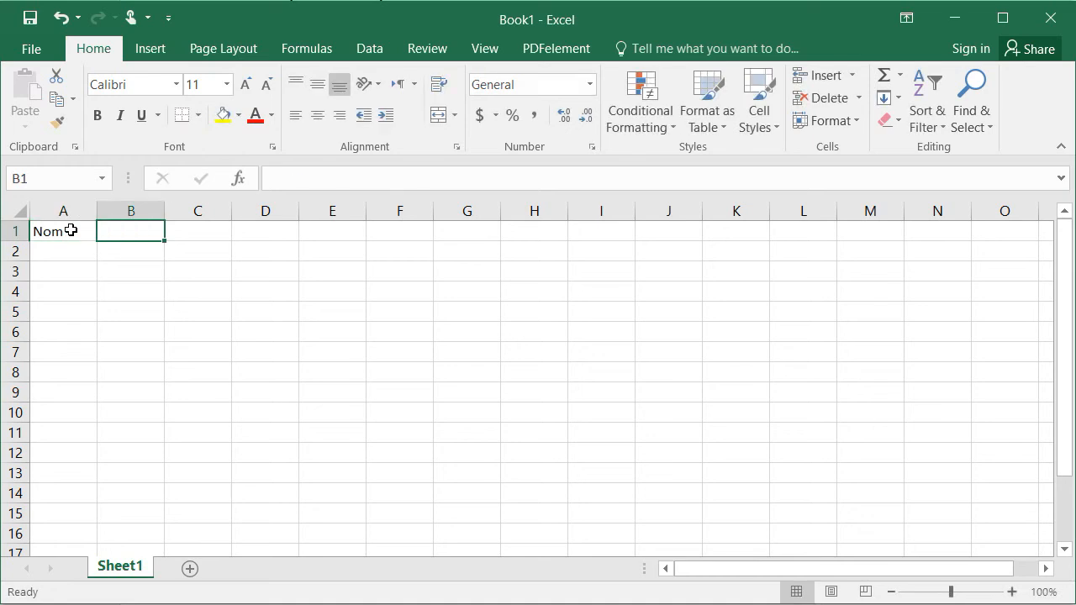
pyautogui.write('Claase')
pyautogui.press('Tab')
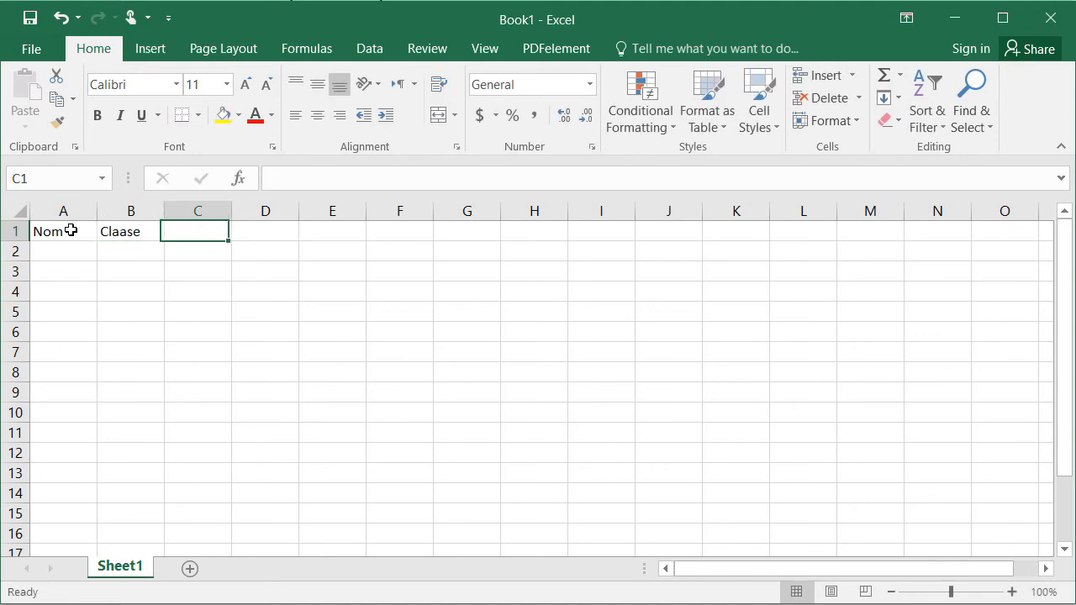
pyautogui.write('M')
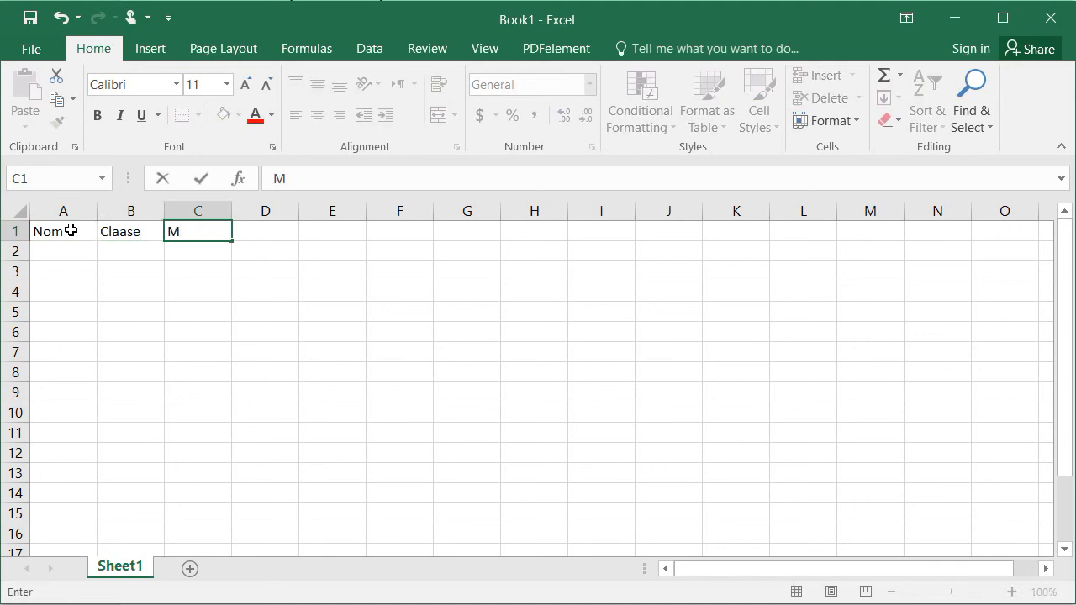
pyautogui.write('aths')
pyautogui.press('Tab')
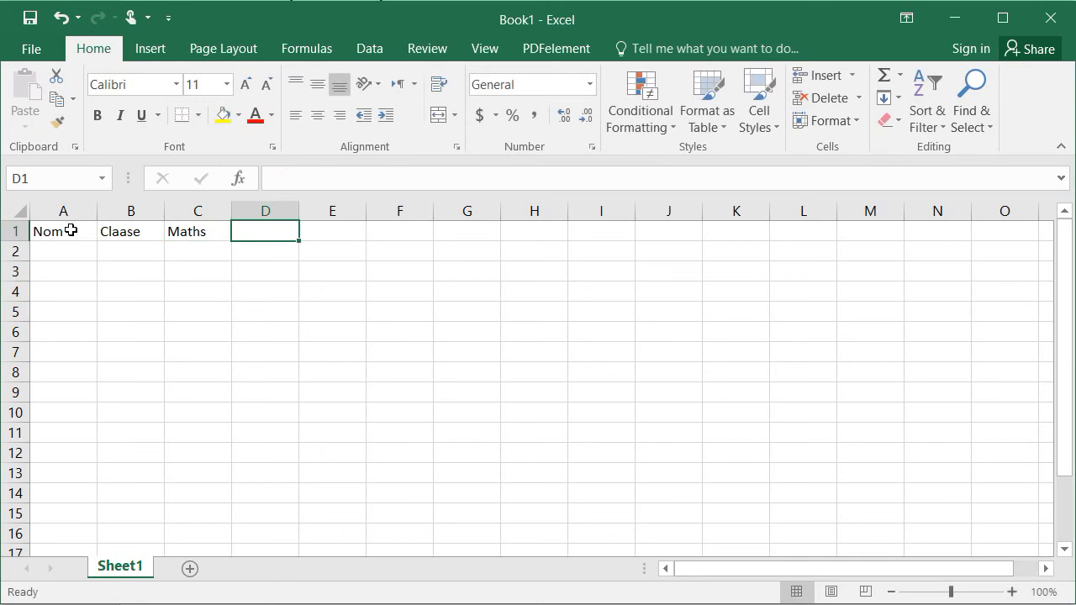
# Step: Enter the header Informatique in cell D1 and Mayenne in cell E1
pyautogui.write('Informa')
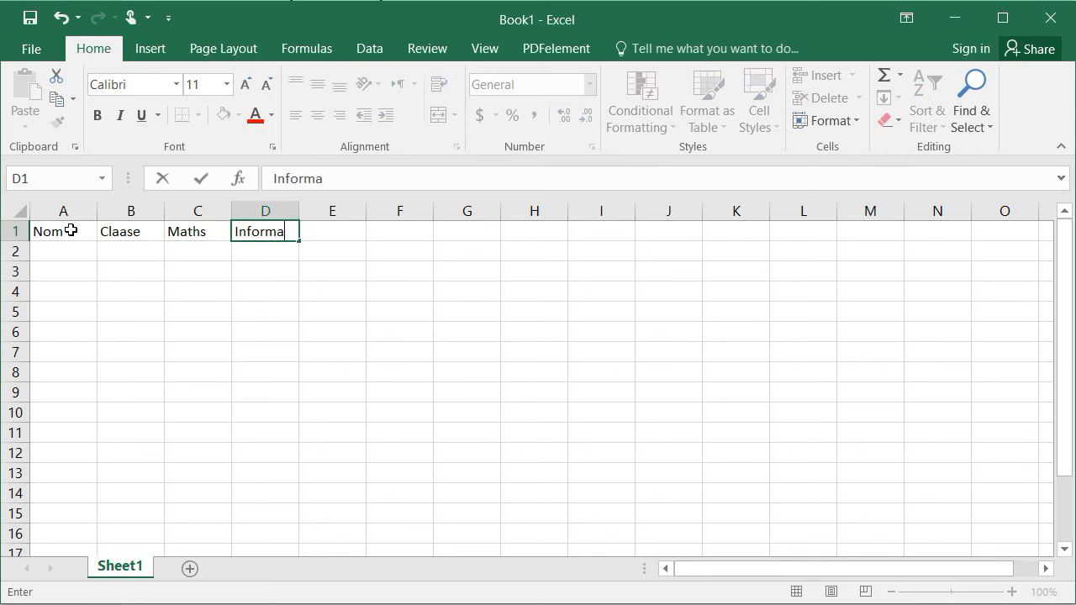
pyautogui.write('tique')
pyautogui.press('Tab')
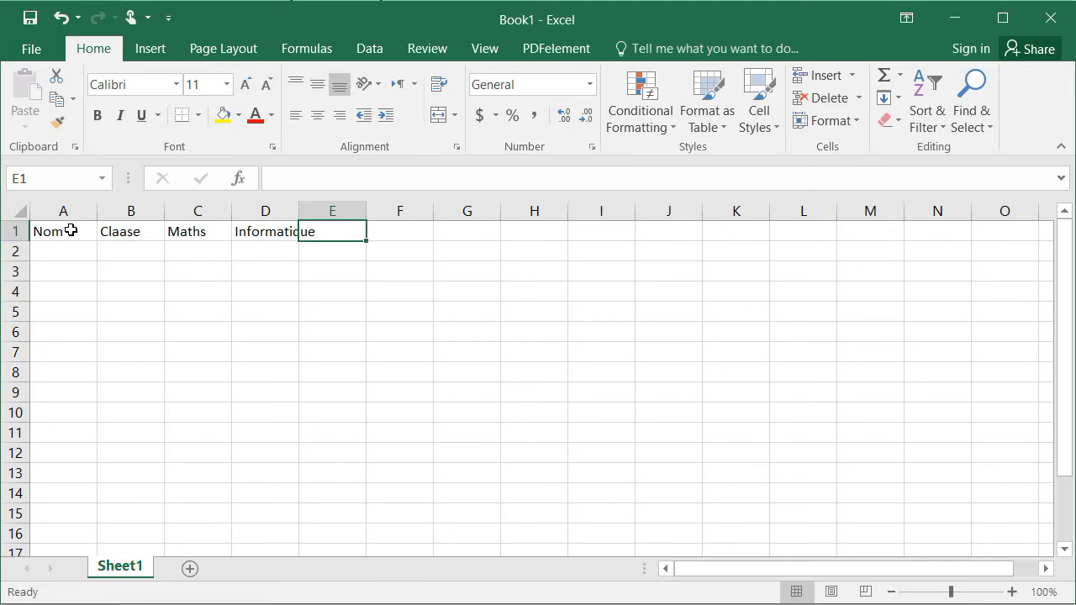
pyautogui.write('Mayen')
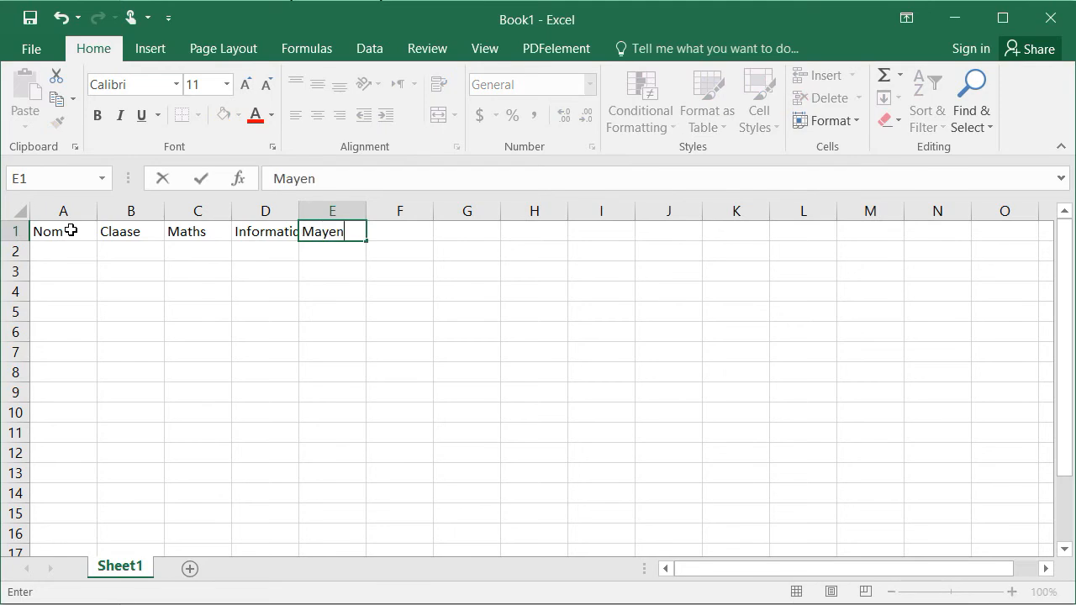
pyautogui.write('ne')
pyautogui.click(324, 369)
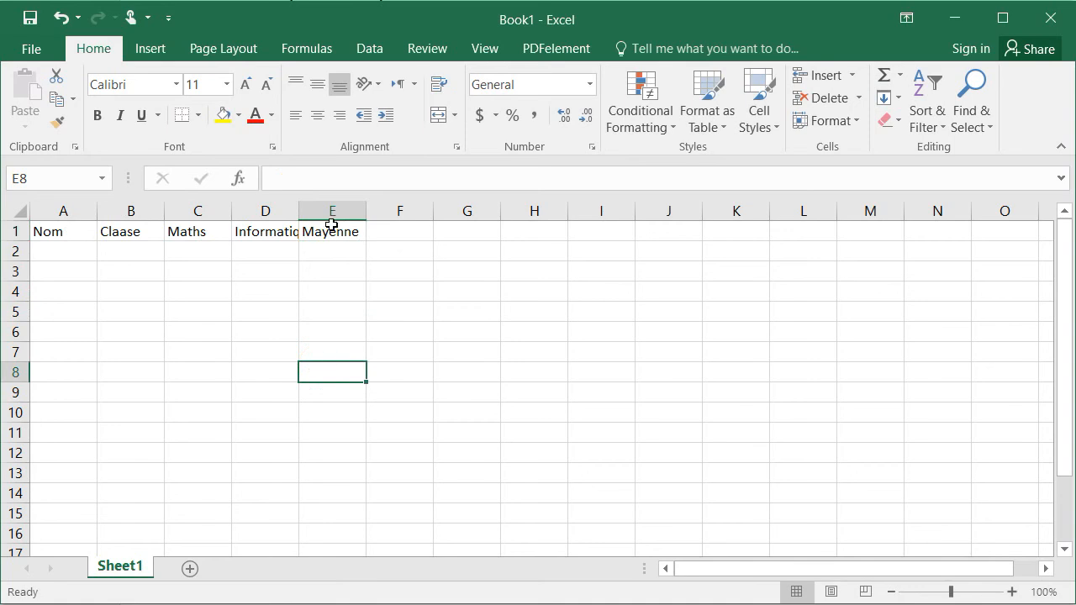
# Step: Correct the header in cell E1 to Moyenne
pyautogui.click(331, 224)
pyautogui.moveTo(284, 178); pyautogui.dragTo(292, 179)
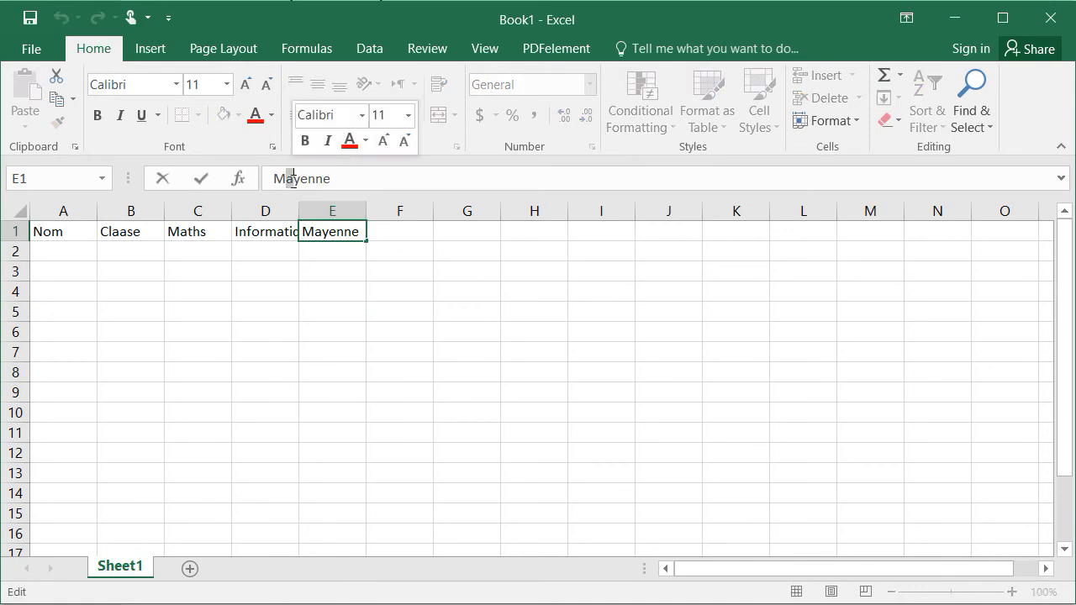
pyautogui.write('o')
pyautogui.press('Return')
# Step: Widen column D and autofit its width to the Informatique header
pyautogui.click(242, 353)
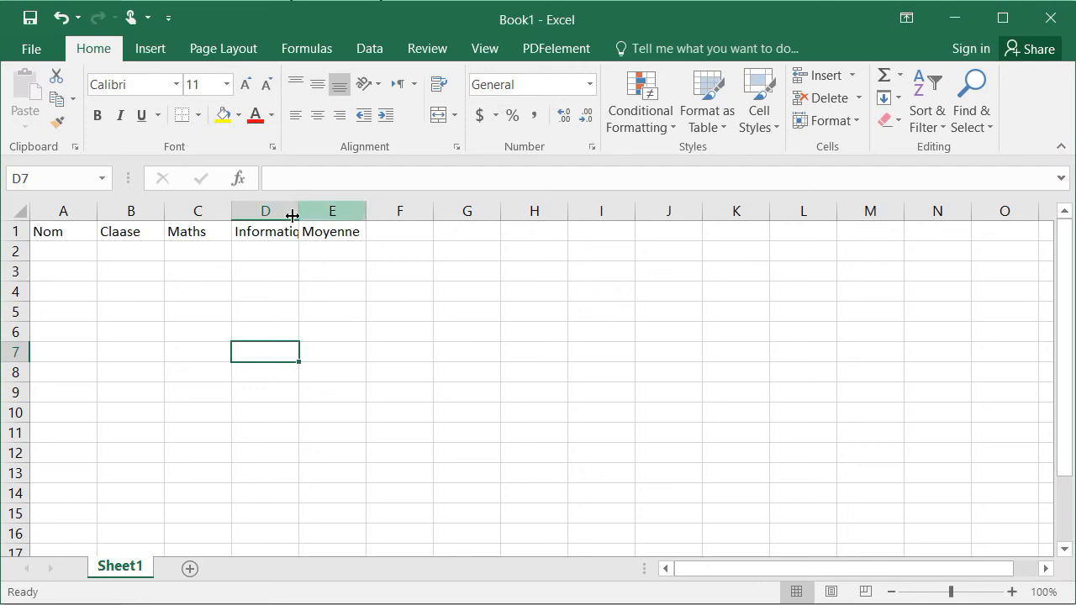
pyautogui.moveTo(298, 216); pyautogui.dragTo(347, 216)
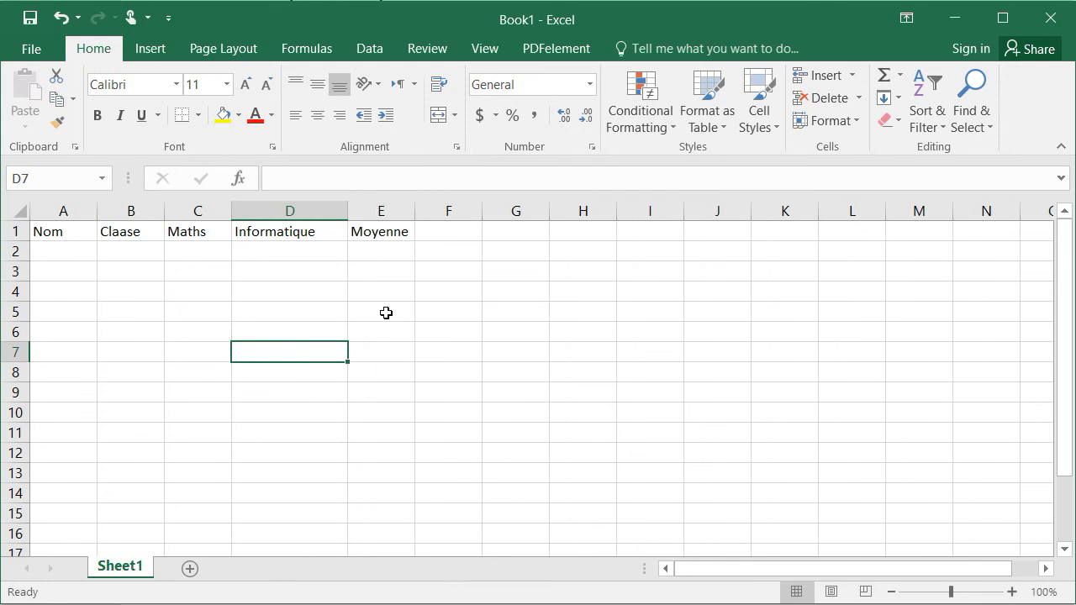
pyautogui.doubleClick(348, 212)
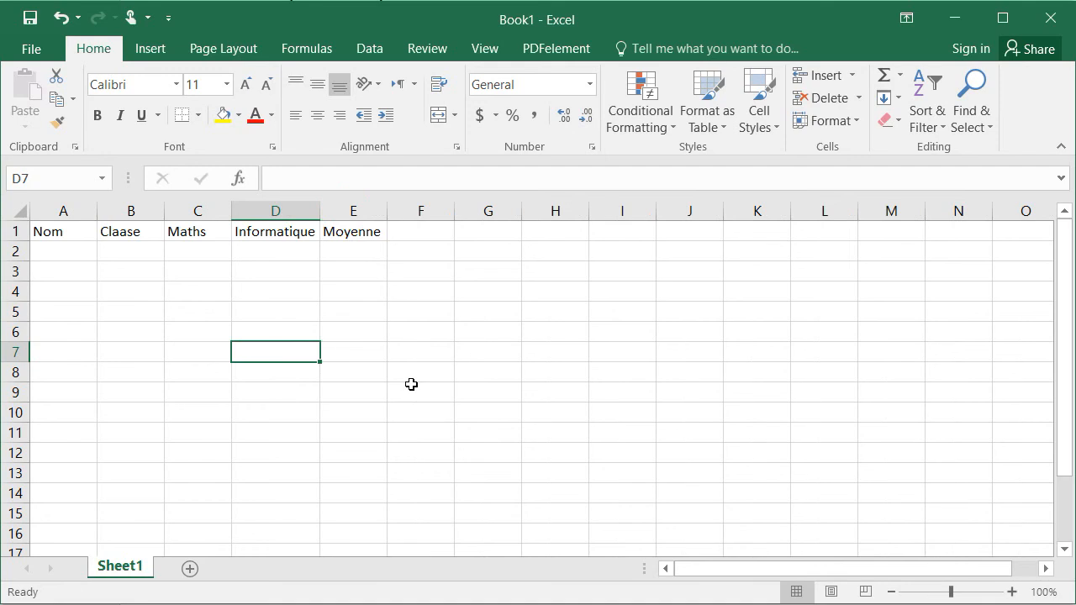
# Step: Format the headers in A1:E1 as centred, bold, red text
pyautogui.moveTo(75, 229); pyautogui.dragTo(325, 230)
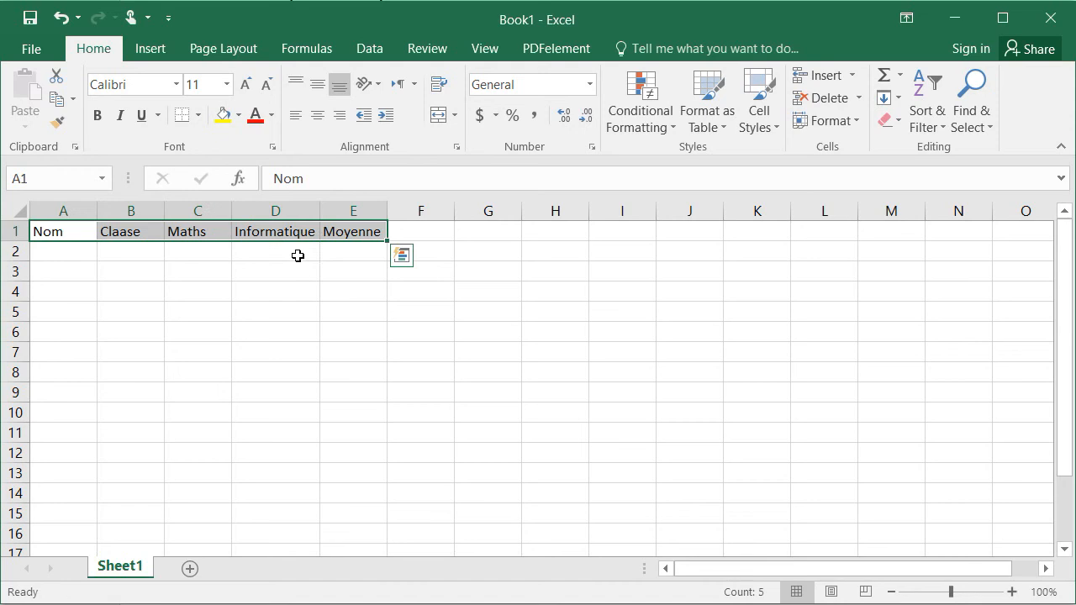
pyautogui.click(318, 123)
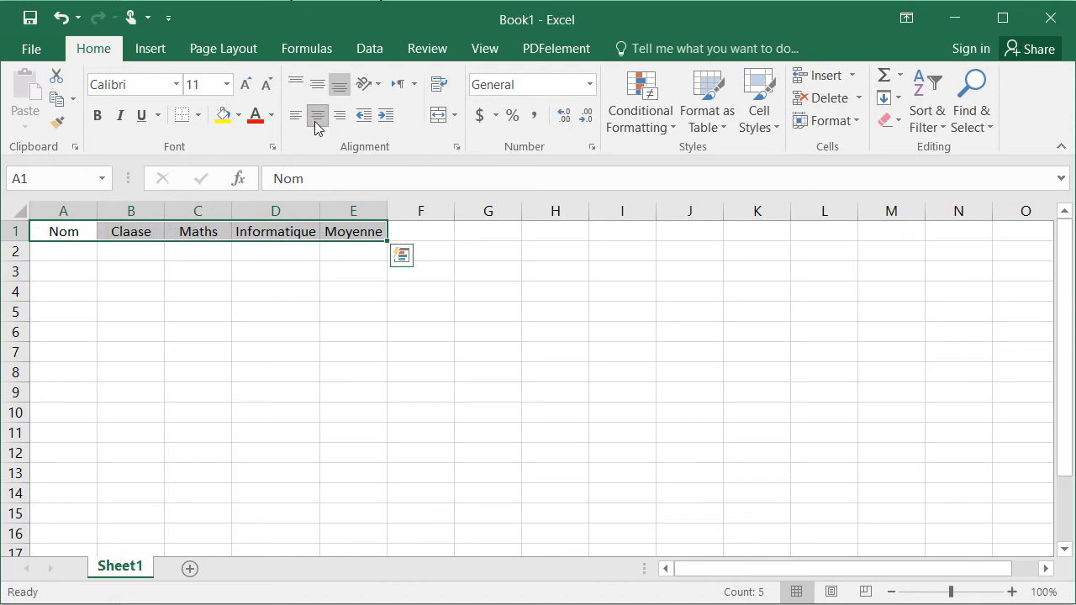
pyautogui.click(95, 114)
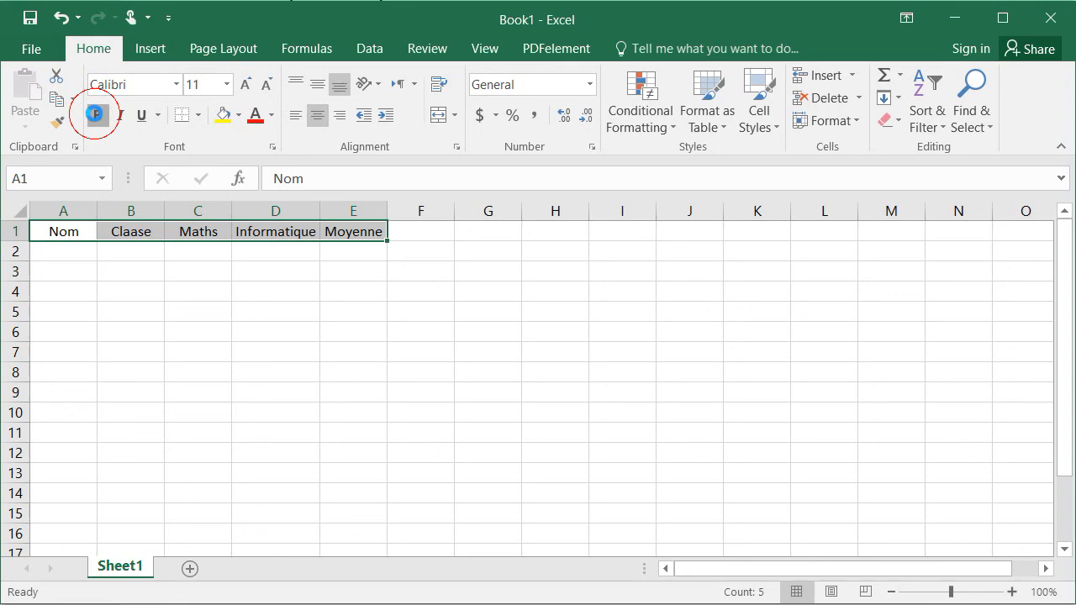
pyautogui.click(254, 117)
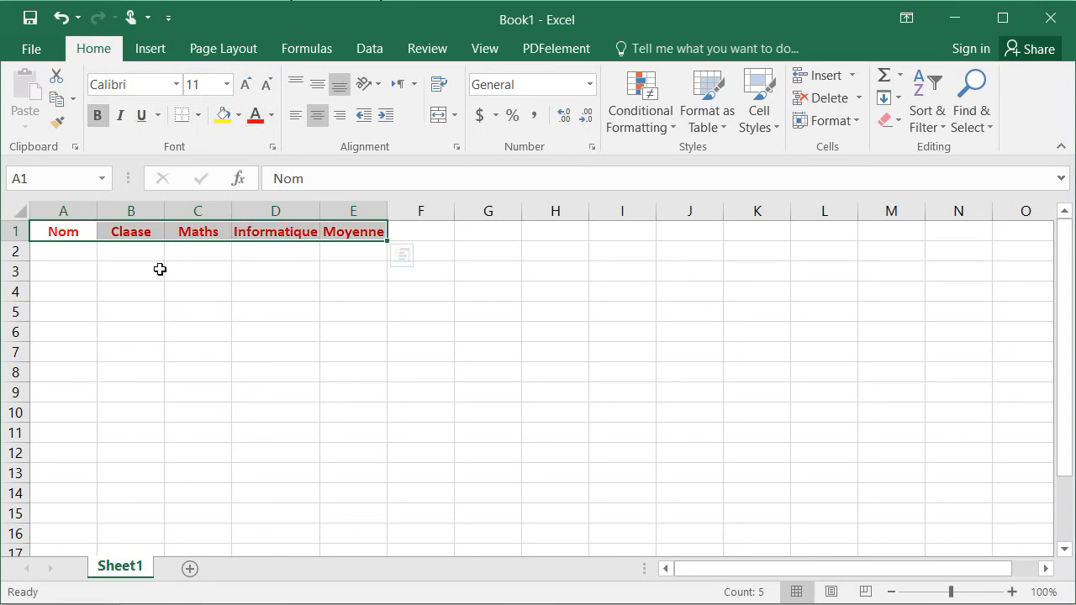
pyautogui.click(117, 288)
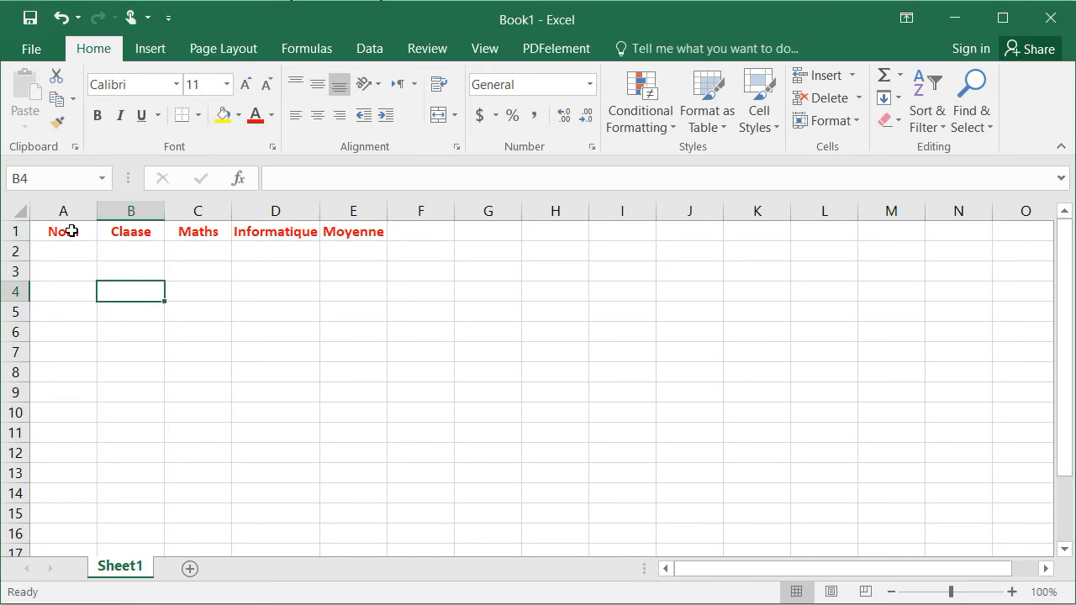
# Step: Set a double-line border on the top, bottom, left and right outer edges of the range A1:E10
pyautogui.moveTo(72, 232); pyautogui.dragTo(366, 415)
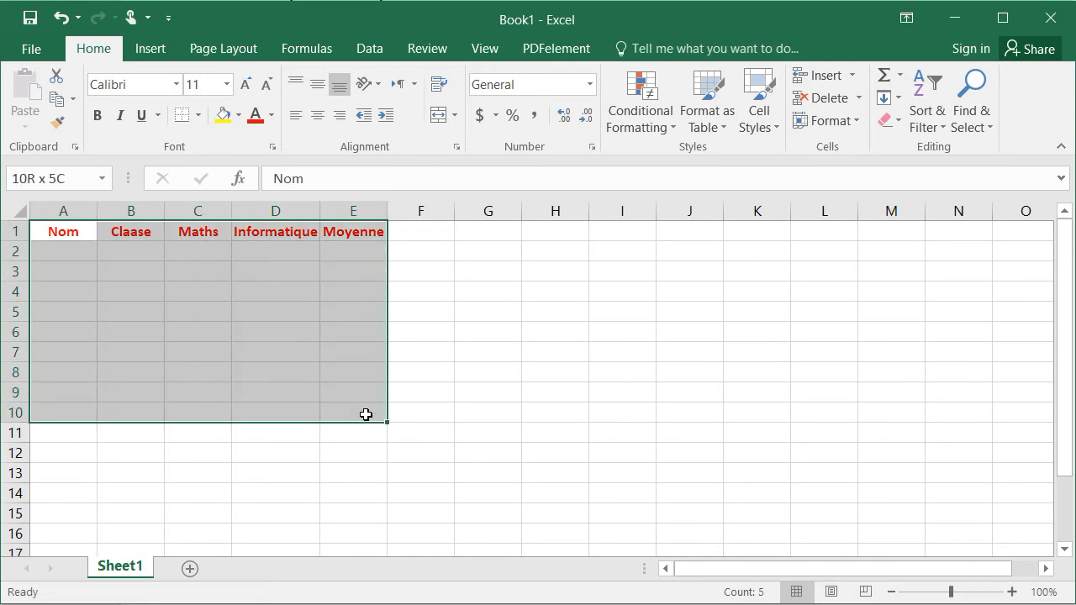
pyautogui.moveTo(365, 415); pyautogui.dragTo(365, 415)
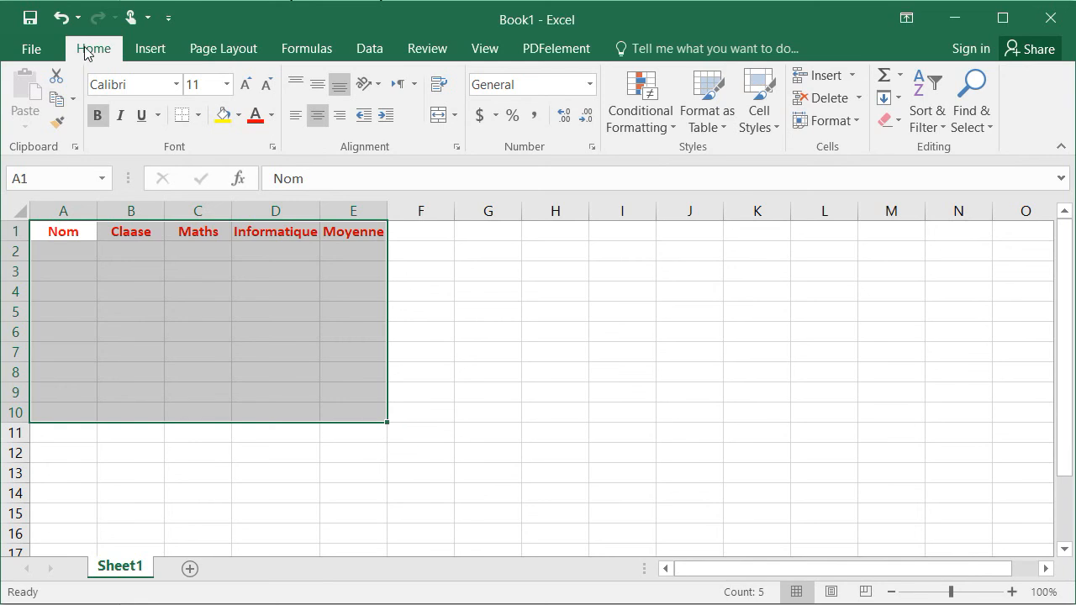
pyautogui.click(199, 116)
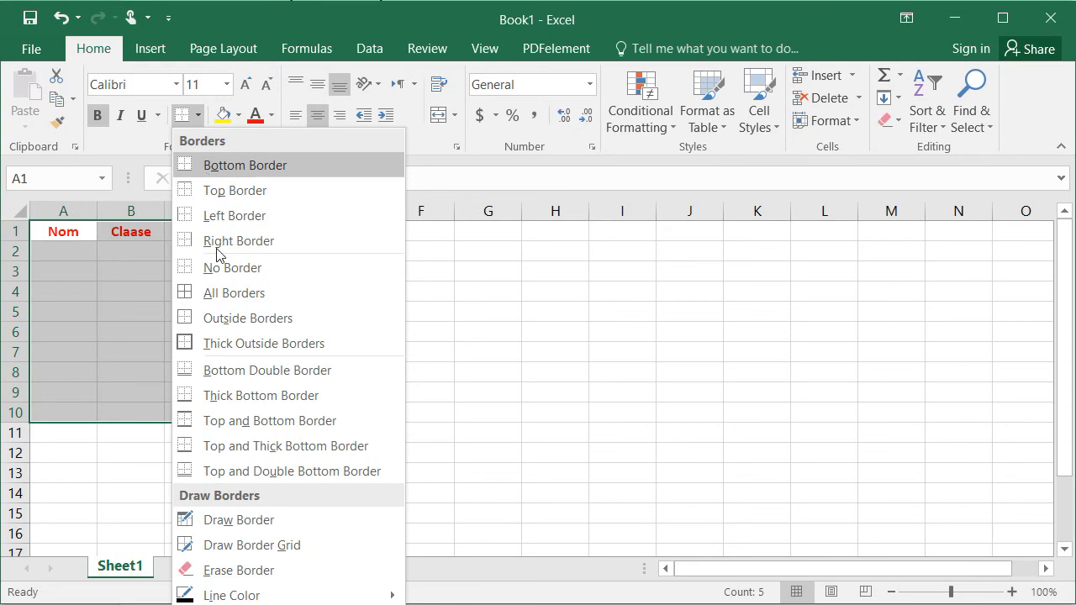
pyautogui.moveTo(252, 601)
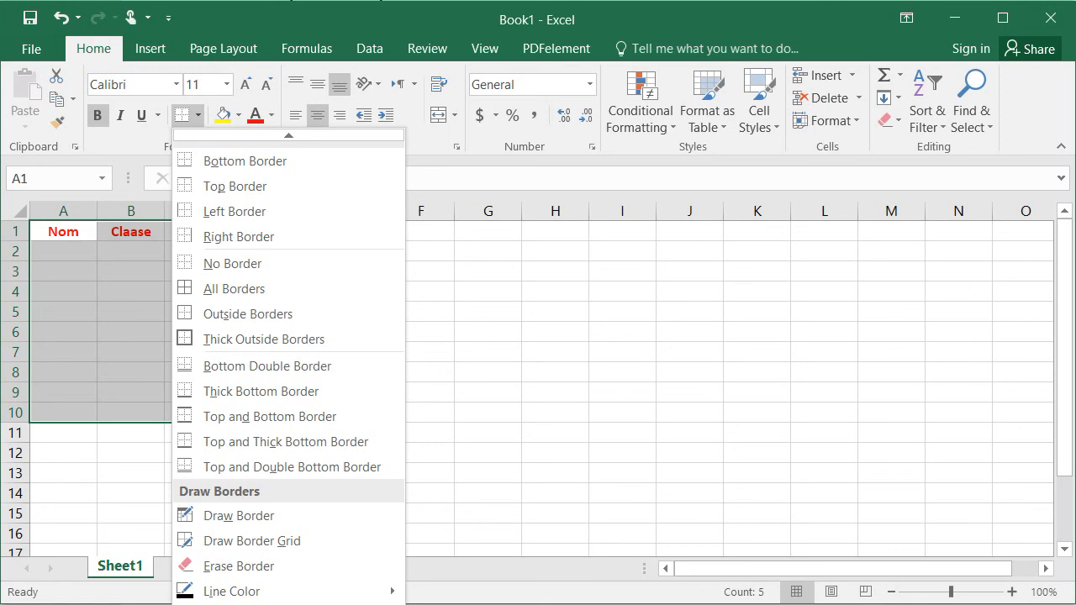
pyautogui.click(243, 604)
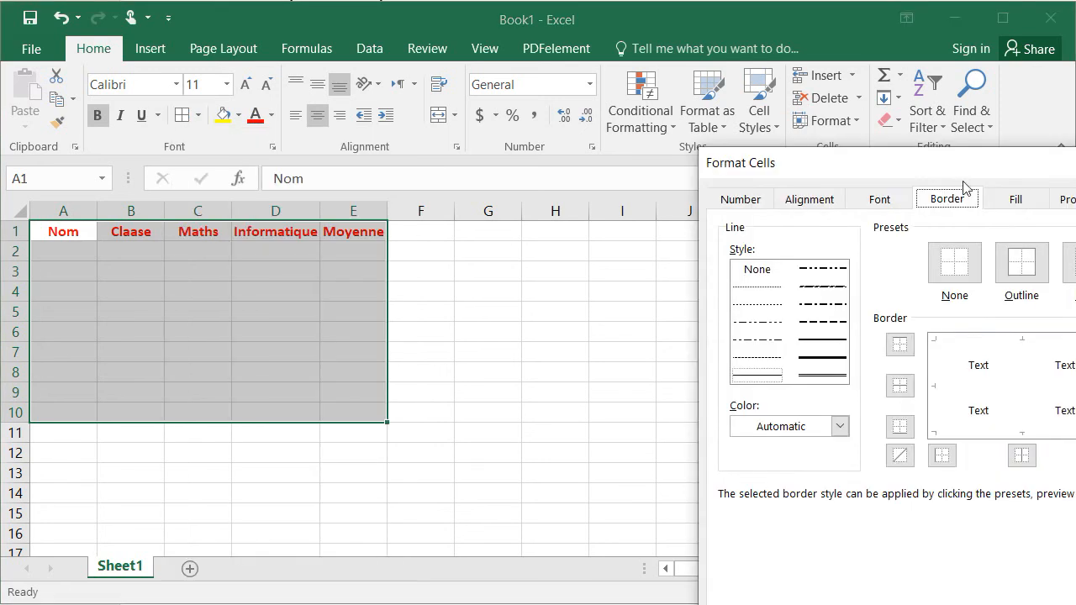
pyautogui.moveTo(969, 169); pyautogui.dragTo(716, 72)
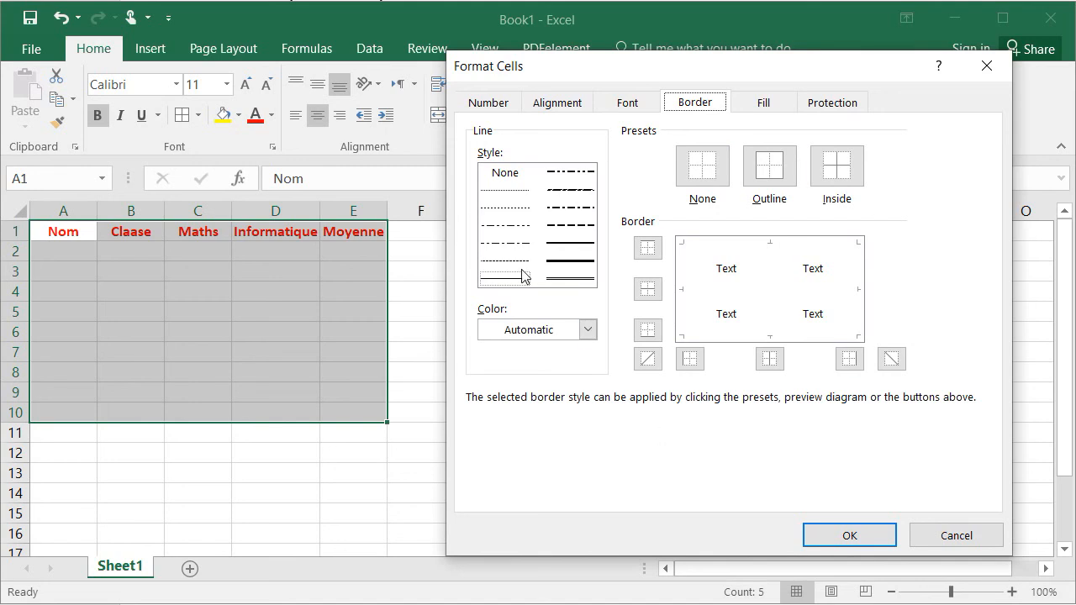
pyautogui.click(563, 282)
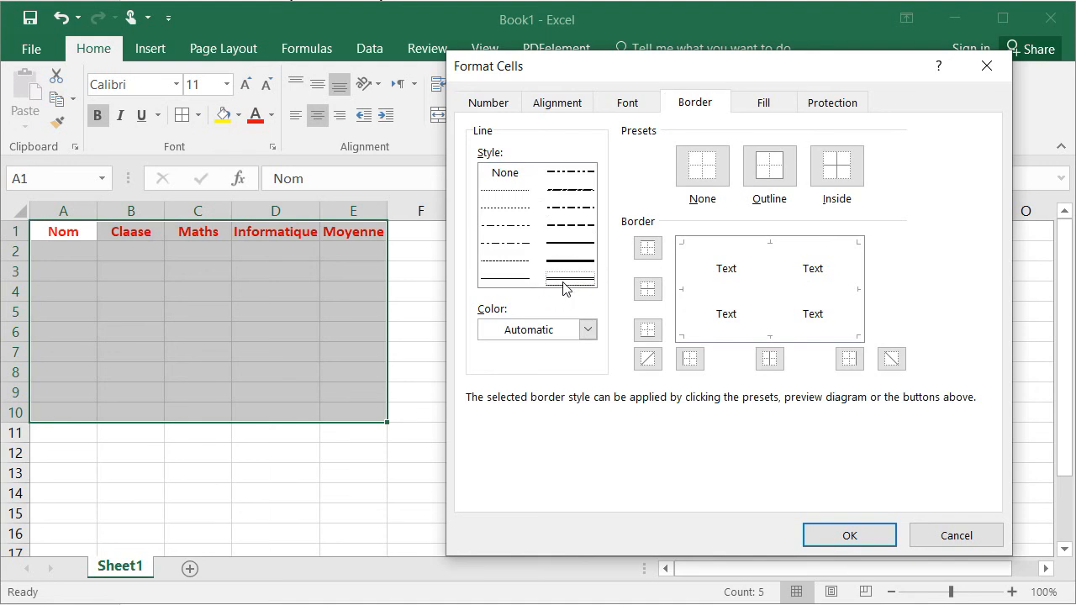
pyautogui.click(647, 247)
pyautogui.click(648, 330)
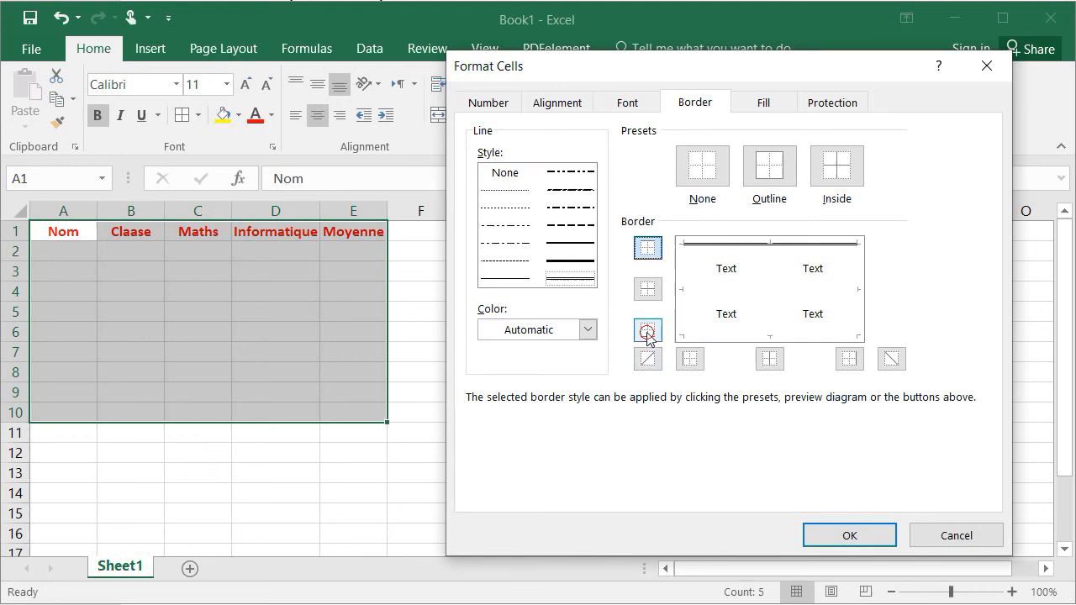
pyautogui.click(689, 359)
pyautogui.click(849, 359)
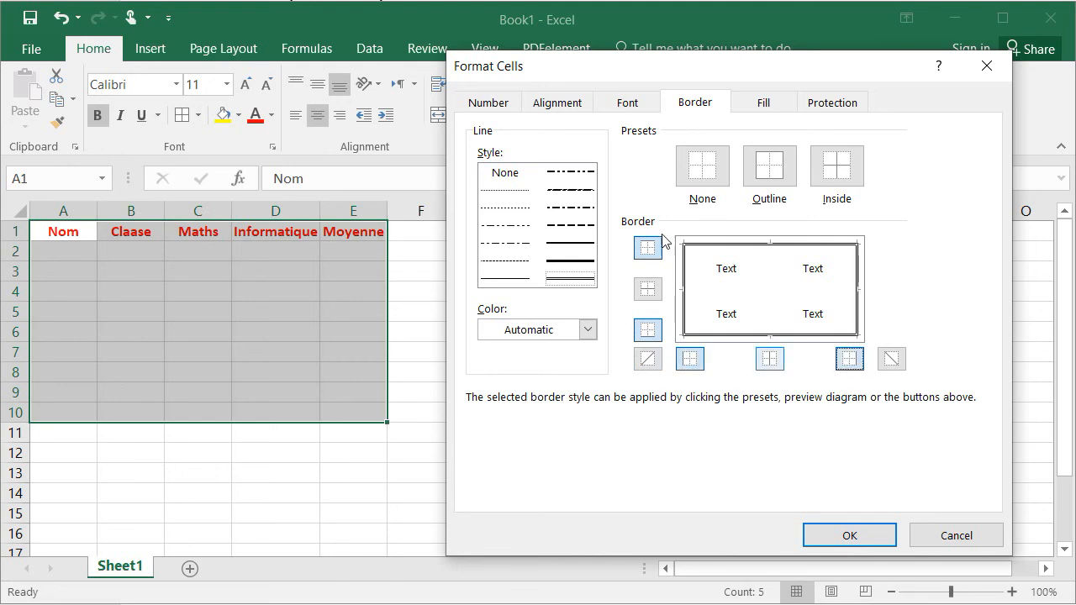
# Step: Add thin solid inner horizontal and vertical borders to A1:E10 and apply the border settings
pyautogui.click(506, 279)
pyautogui.click(640, 290)
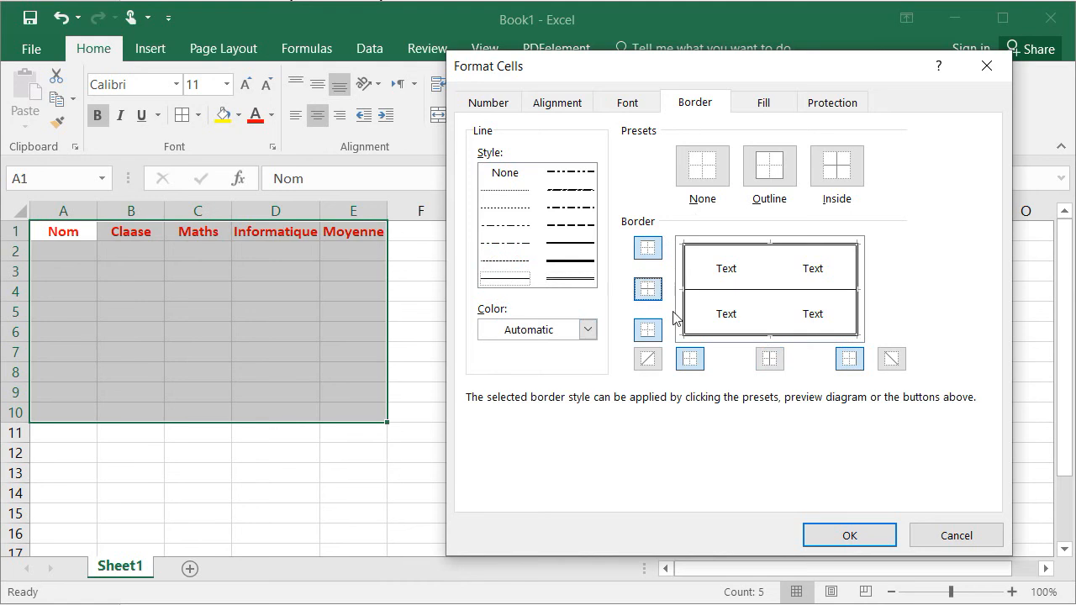
pyautogui.click(769, 359)
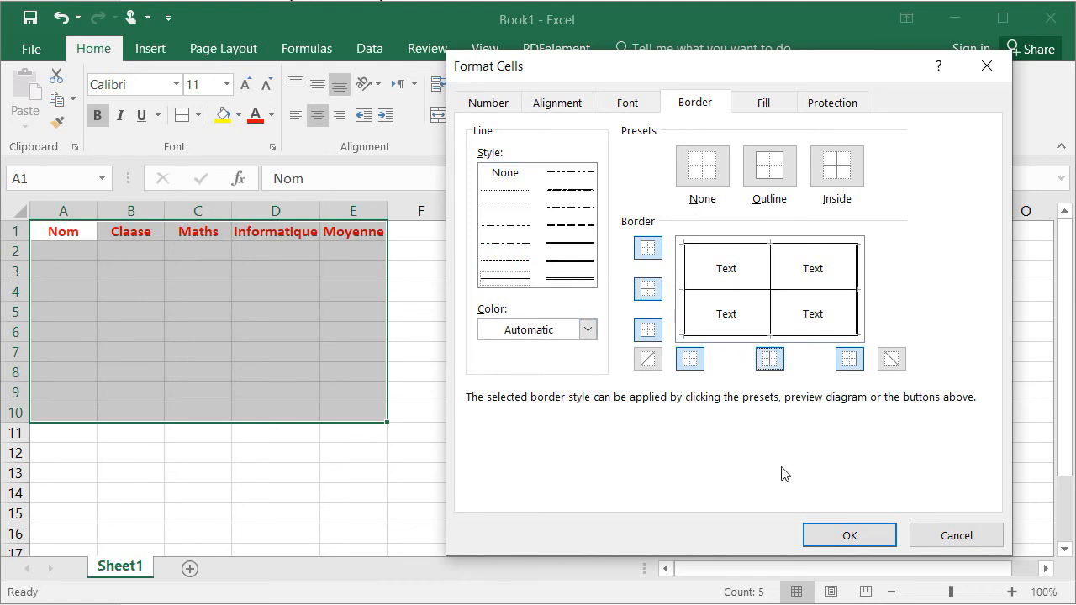
pyautogui.click(824, 531)
pyautogui.click(567, 361)
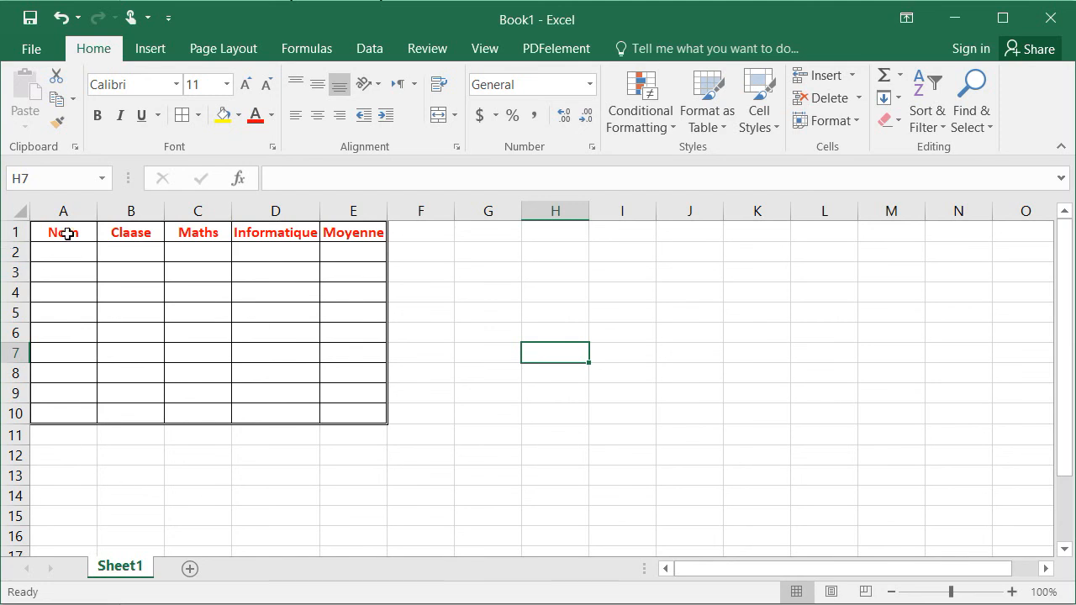
# Step: Fill the header cells A1:E1 with a light gold theme colour
pyautogui.moveTo(70, 233); pyautogui.dragTo(353, 233)
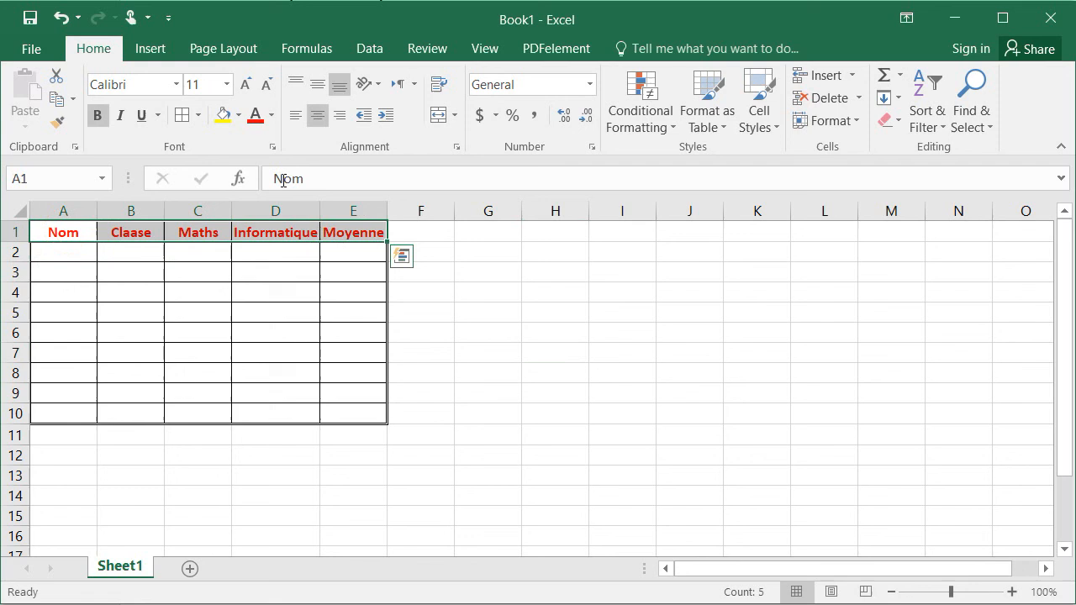
pyautogui.click(239, 119)
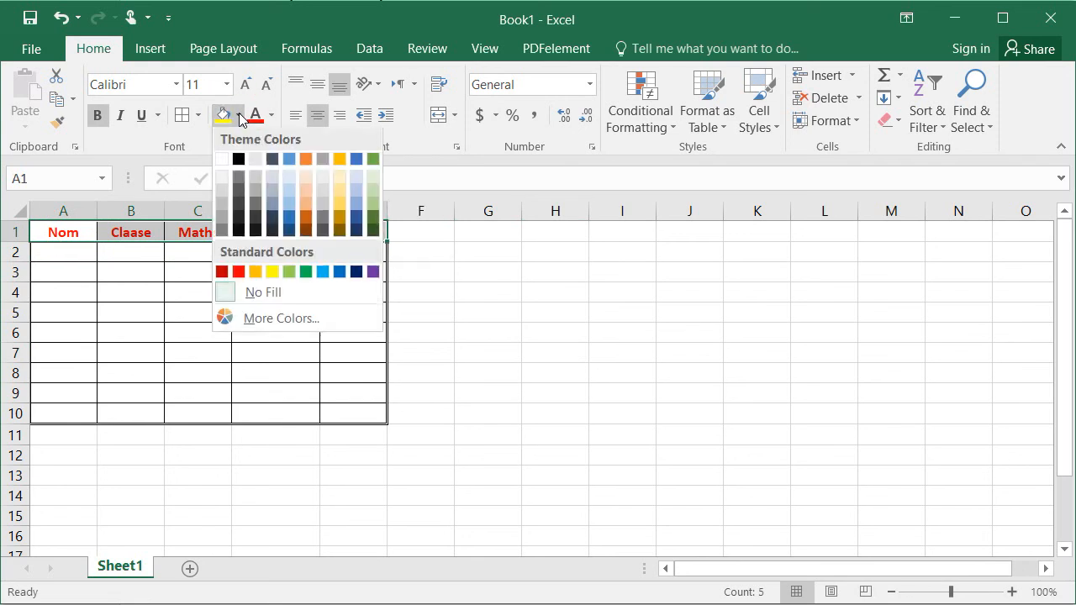
pyautogui.click(339, 207)
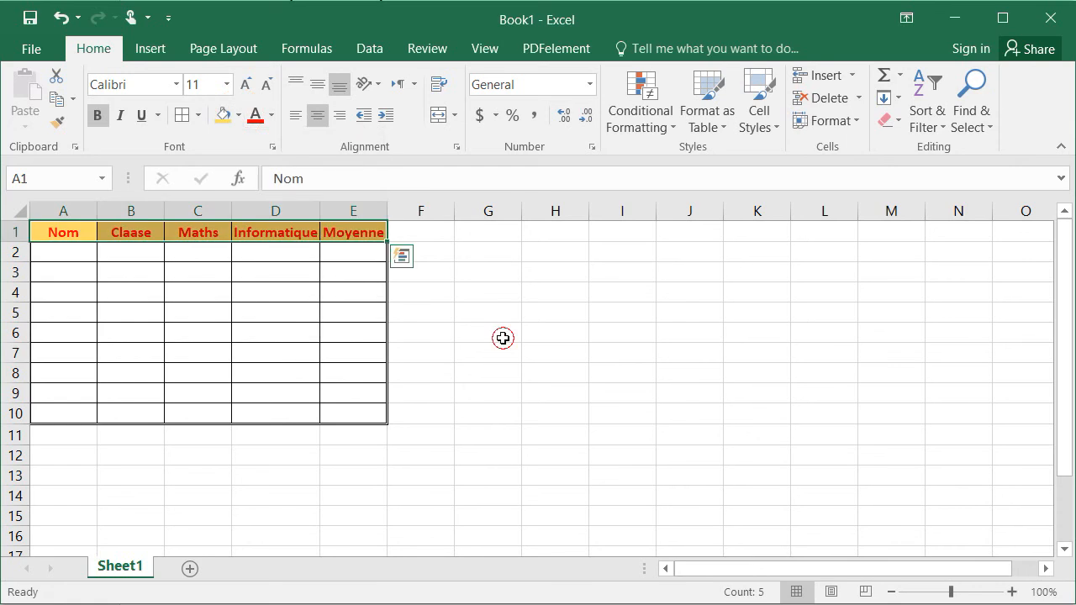
pyautogui.click(501, 337)
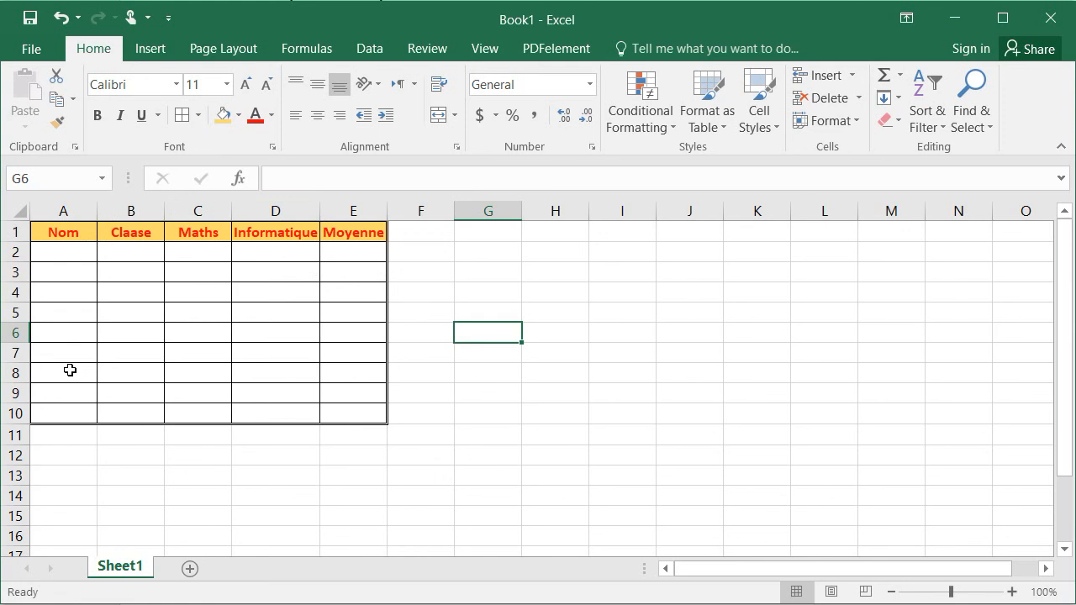
# Step: Insert a blank column before column A, to the left of the table
pyautogui.click(61, 210)
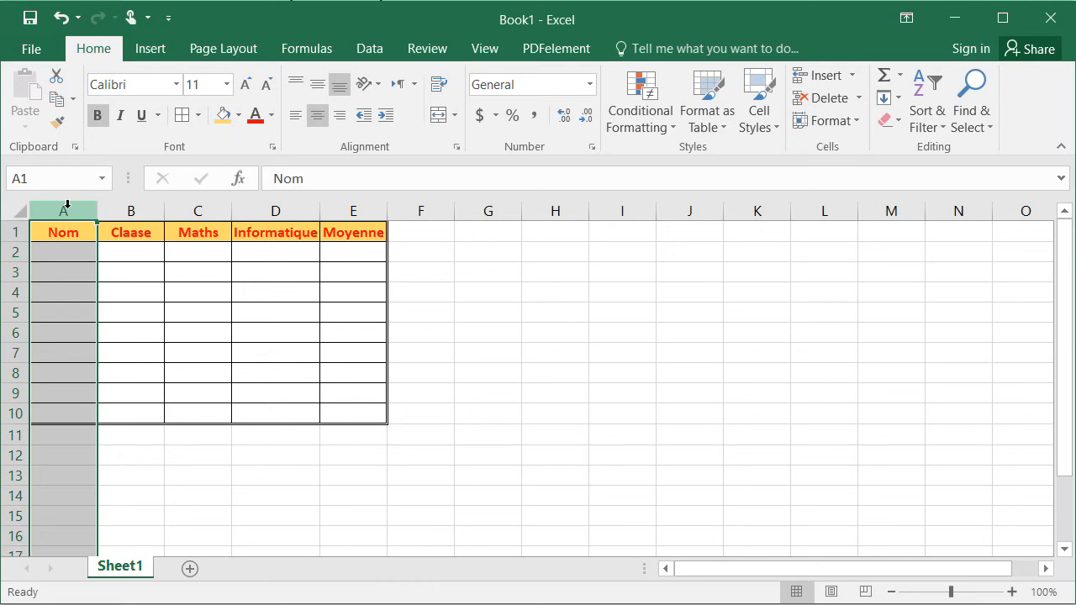
pyautogui.rightClick(65, 209)
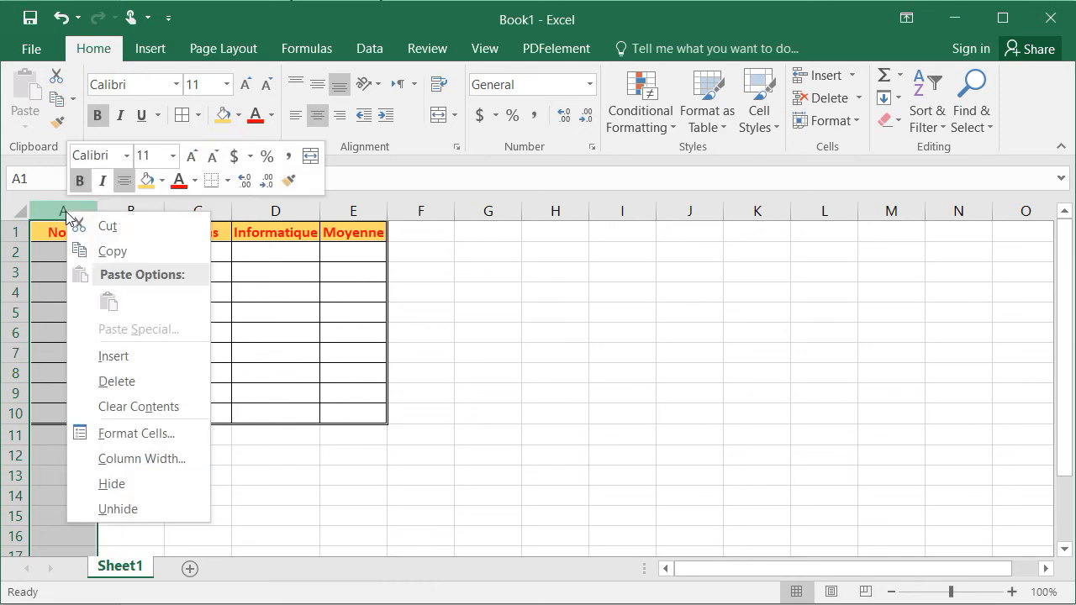
pyautogui.click(104, 358)
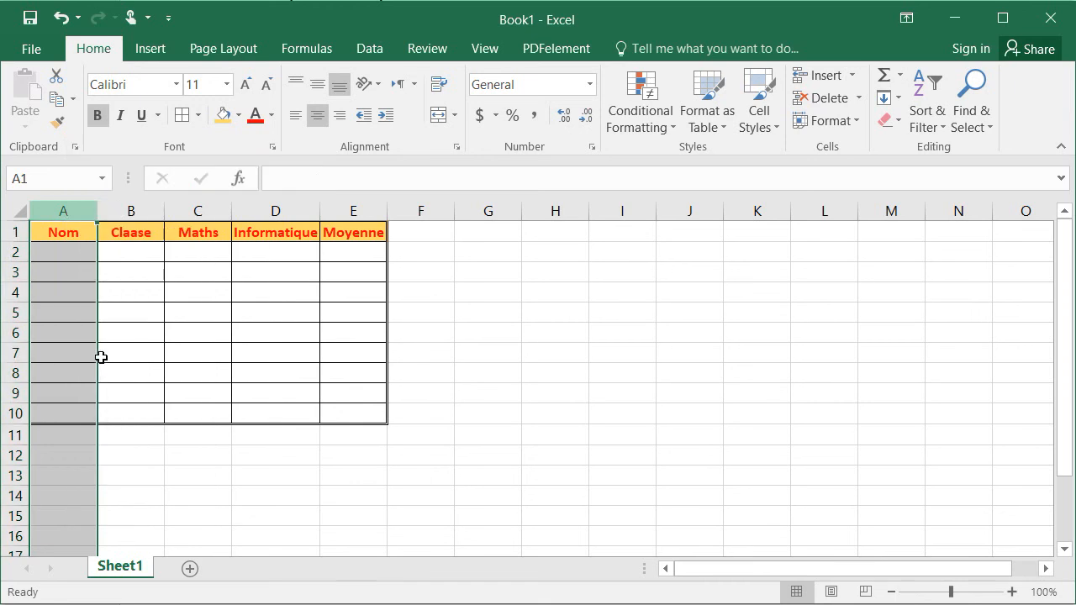
# Step: Insert a blank row above the header row and narrow the empty column A to a thin margin
pyautogui.click(12, 228)
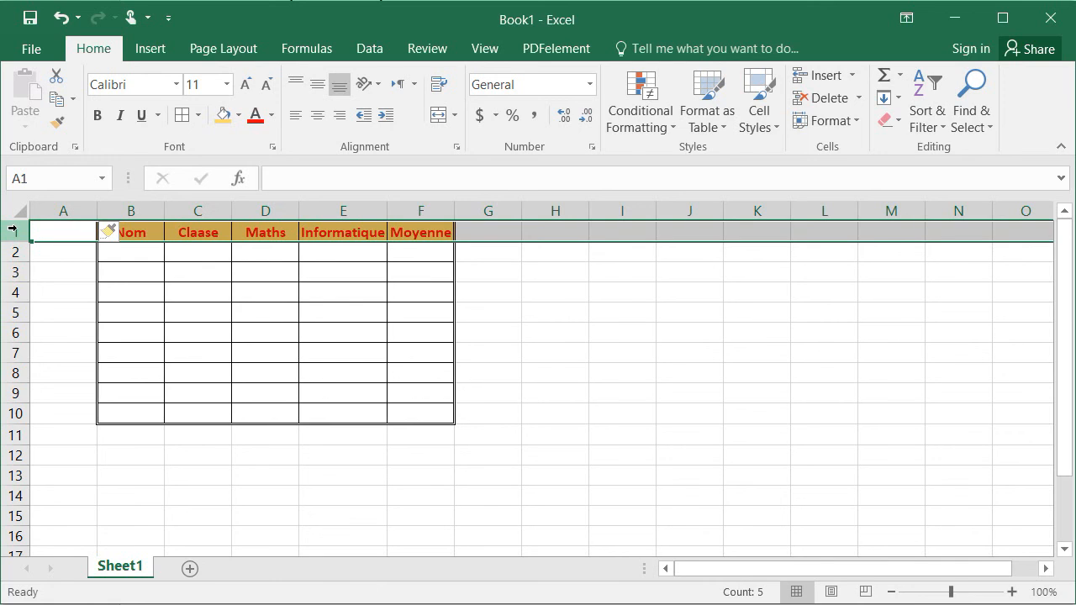
pyautogui.rightClick(12, 229)
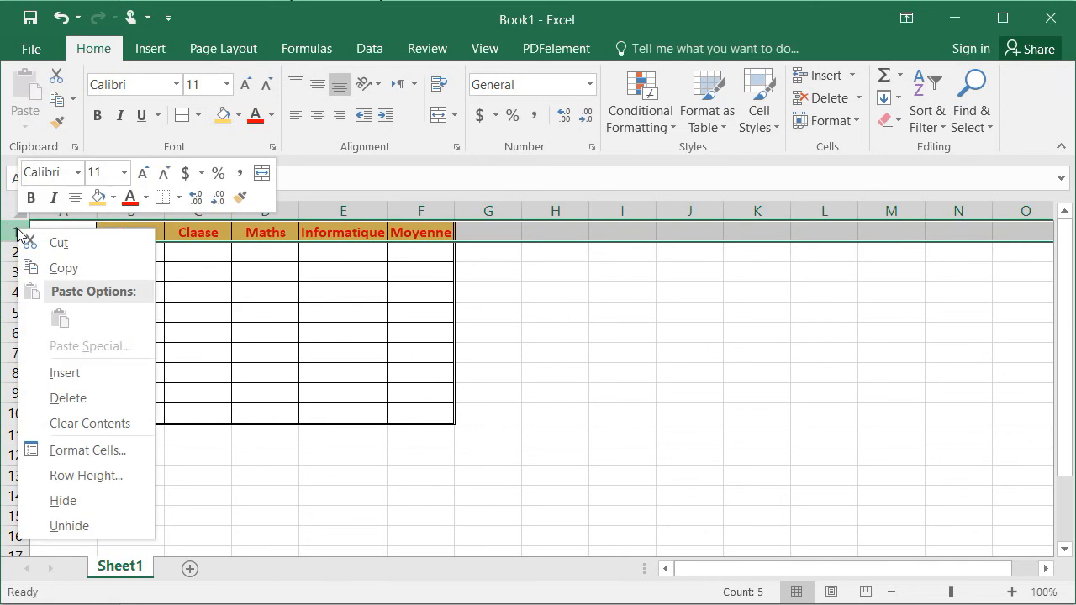
pyautogui.click(57, 376)
pyautogui.moveTo(98, 211); pyautogui.dragTo(54, 210)
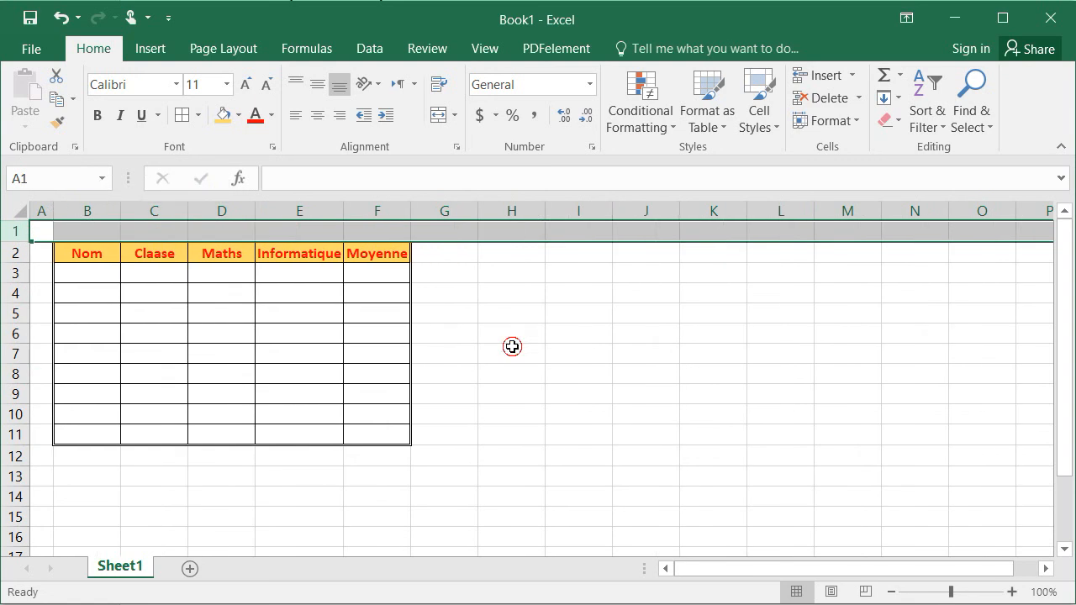
pyautogui.click(512, 348)
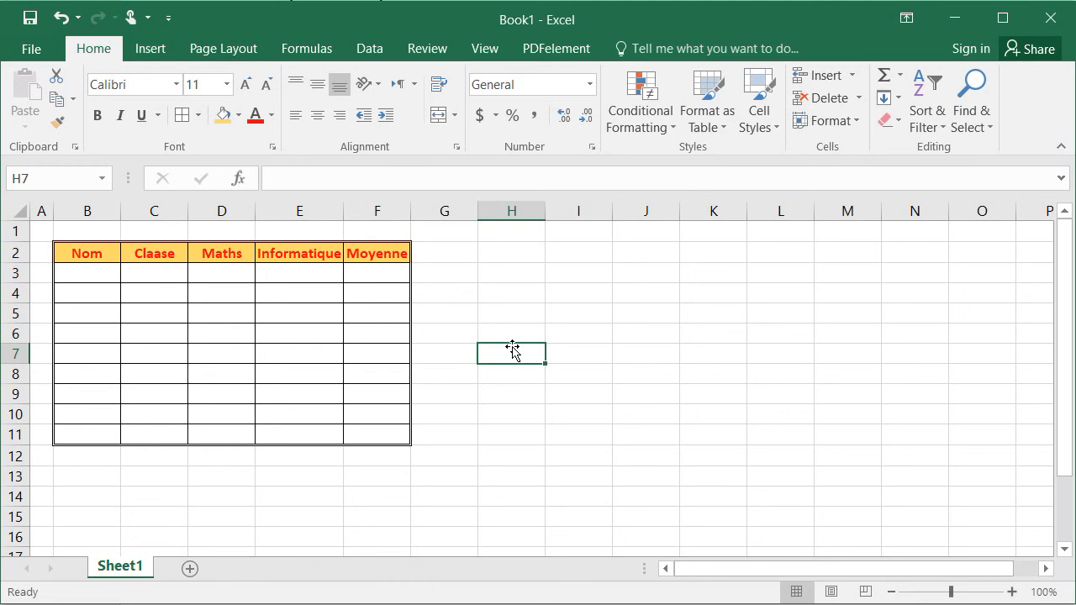
# Step: Fill the table body B3:F11 with the lightest grey theme shade and autofit column F to the Moyenne header
pyautogui.click(92, 270)
pyautogui.moveTo(91, 270); pyautogui.dragTo(362, 434)
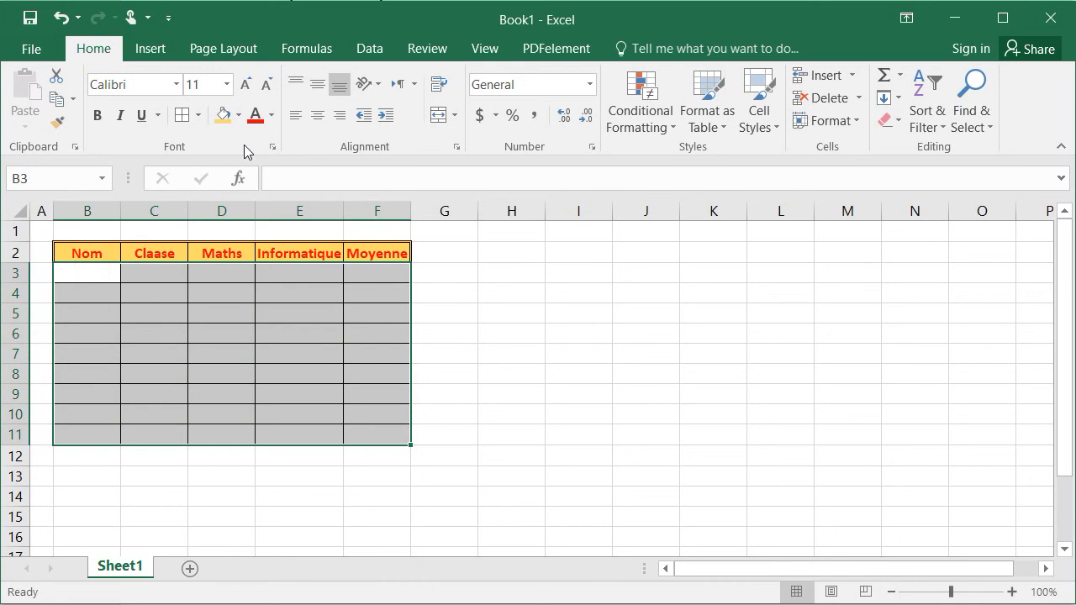
pyautogui.click(239, 115)
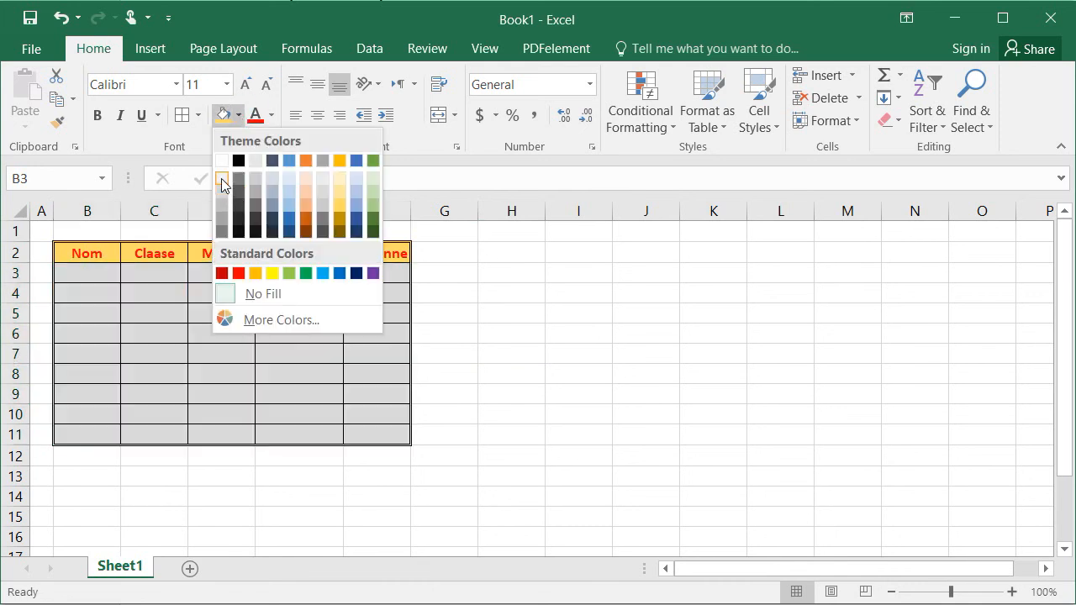
pyautogui.click(221, 179)
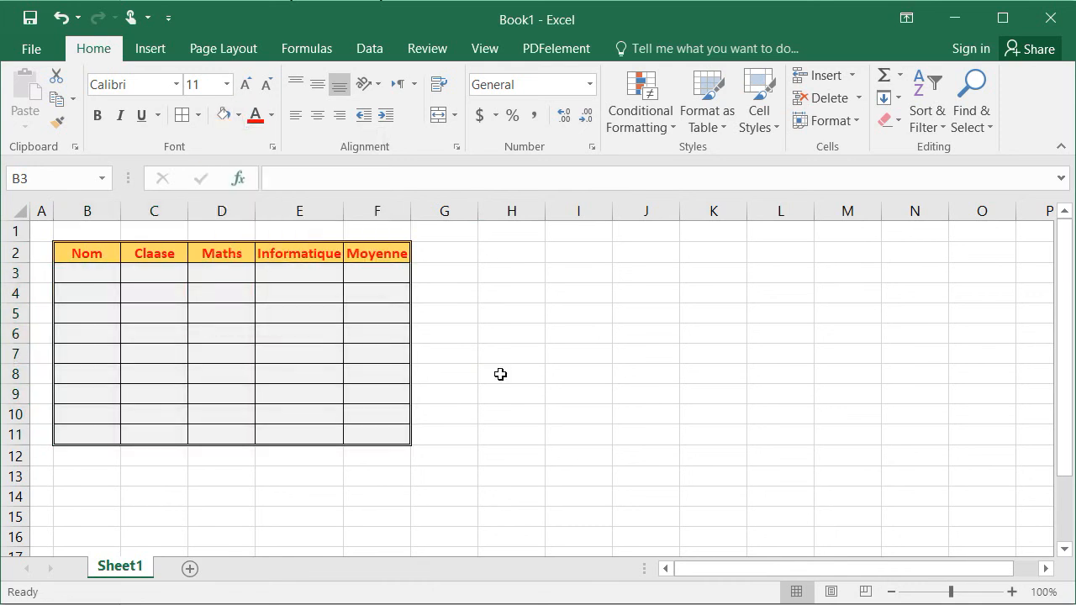
pyautogui.click(504, 376)
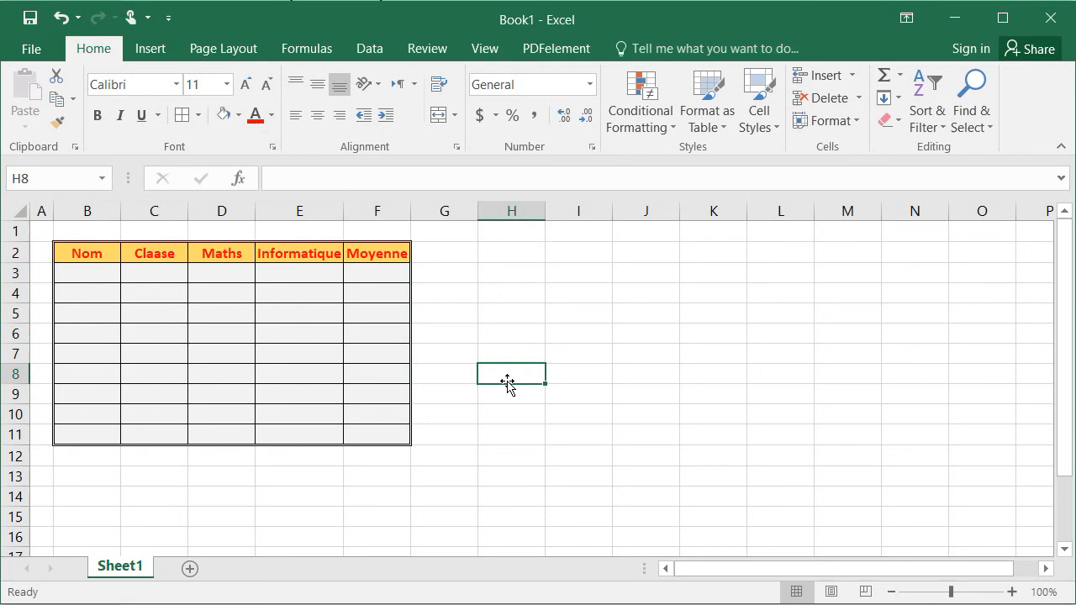
pyautogui.doubleClick(411, 211)
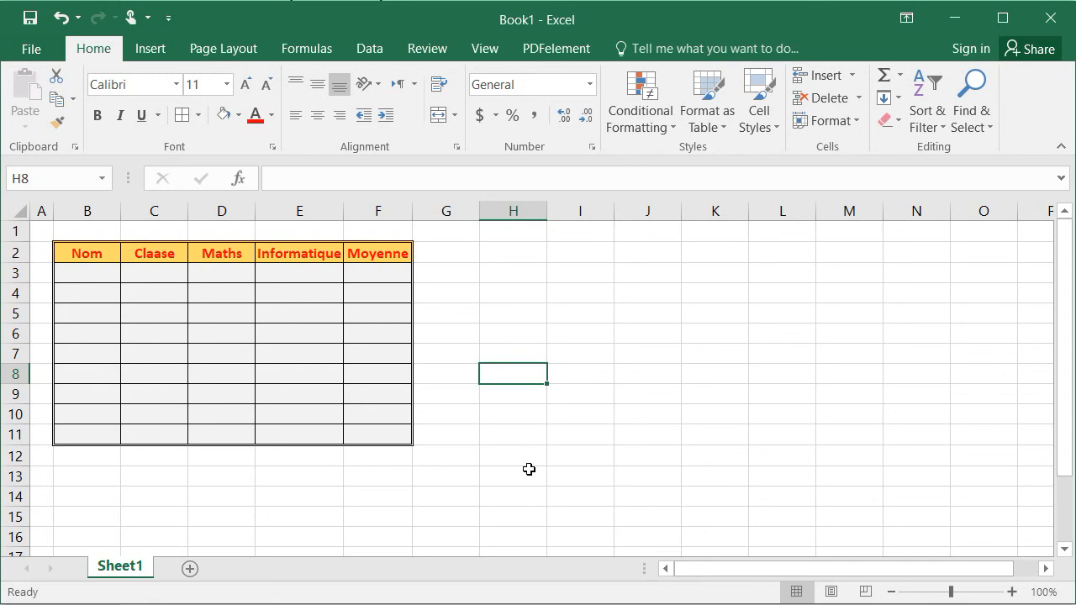
# Step: Insert another blank row directly above the table's header row 2
pyautogui.click(15, 253)
pyautogui.rightClick(15, 252)
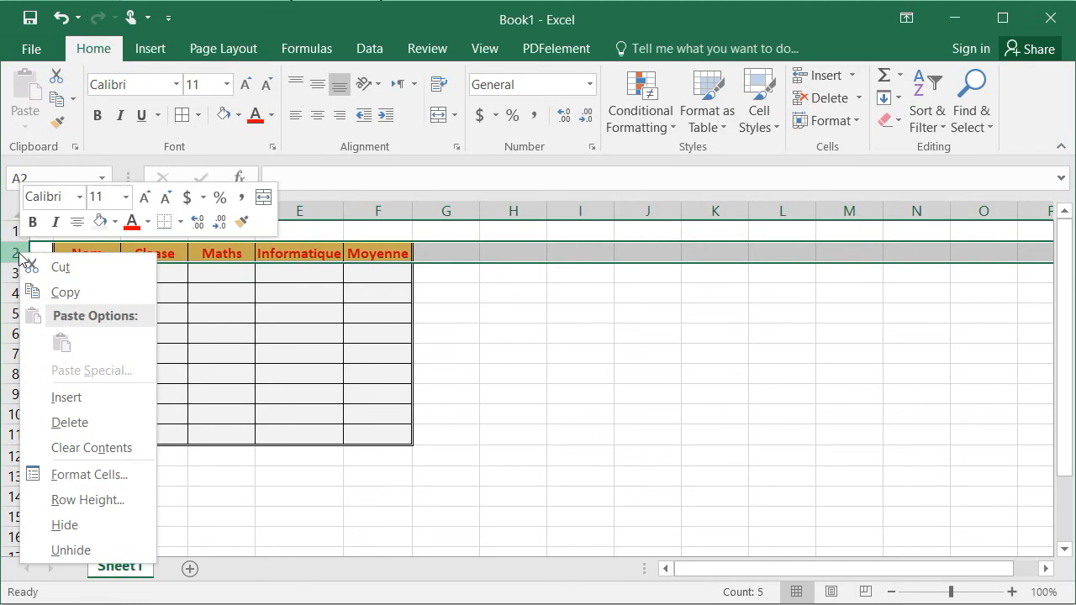
pyautogui.click(67, 397)
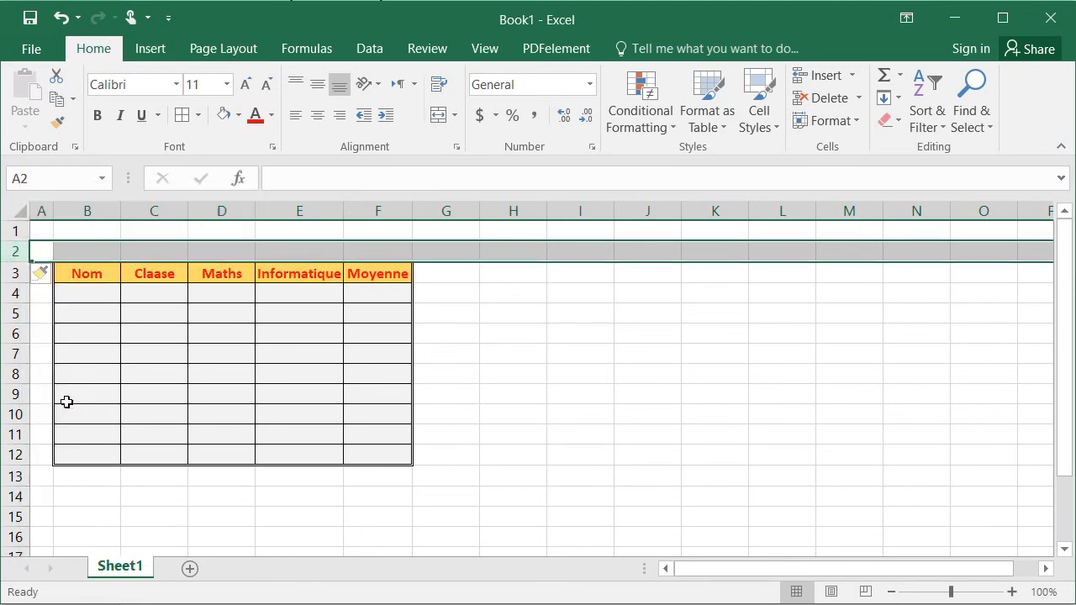
pyautogui.click(617, 329)
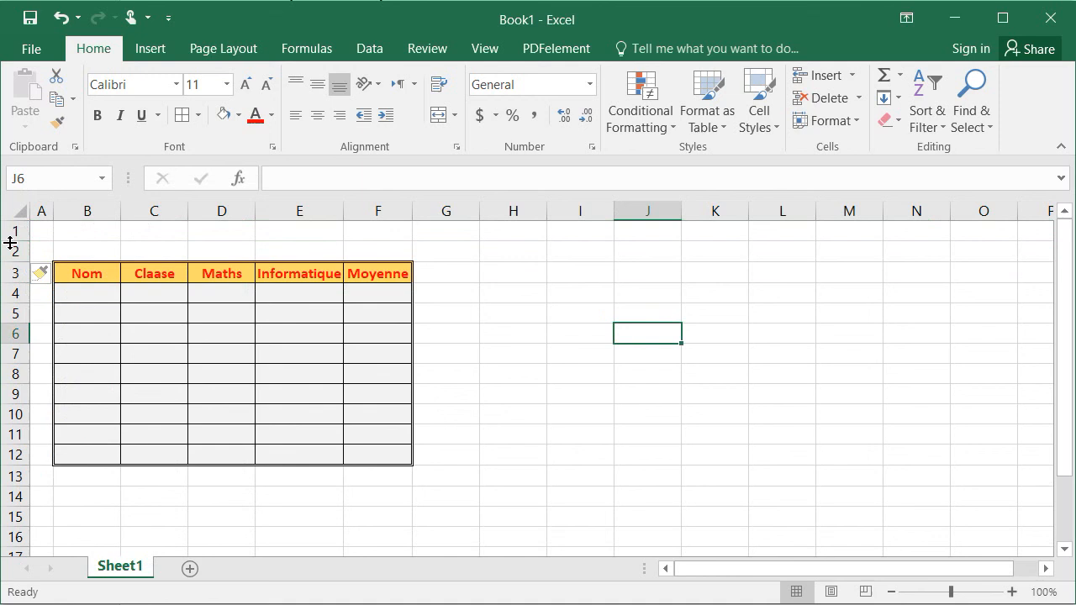
# Step: Merge and centre B2:F2 above the table headers and enter the title "Liste de la classe"
pyautogui.click(83, 247)
pyautogui.moveTo(130, 249); pyautogui.dragTo(365, 249)
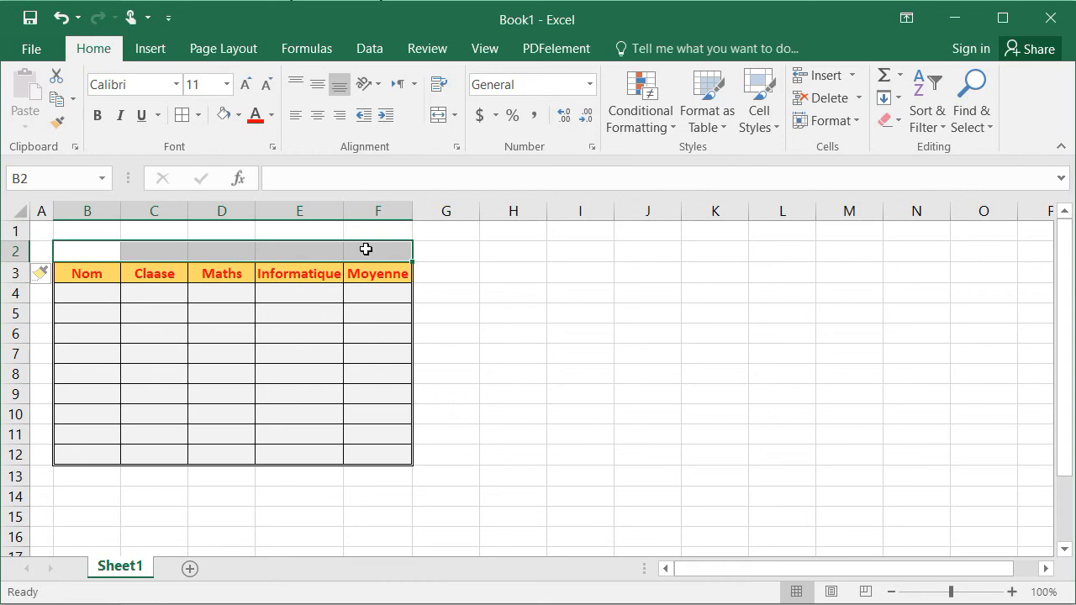
pyautogui.click(441, 117)
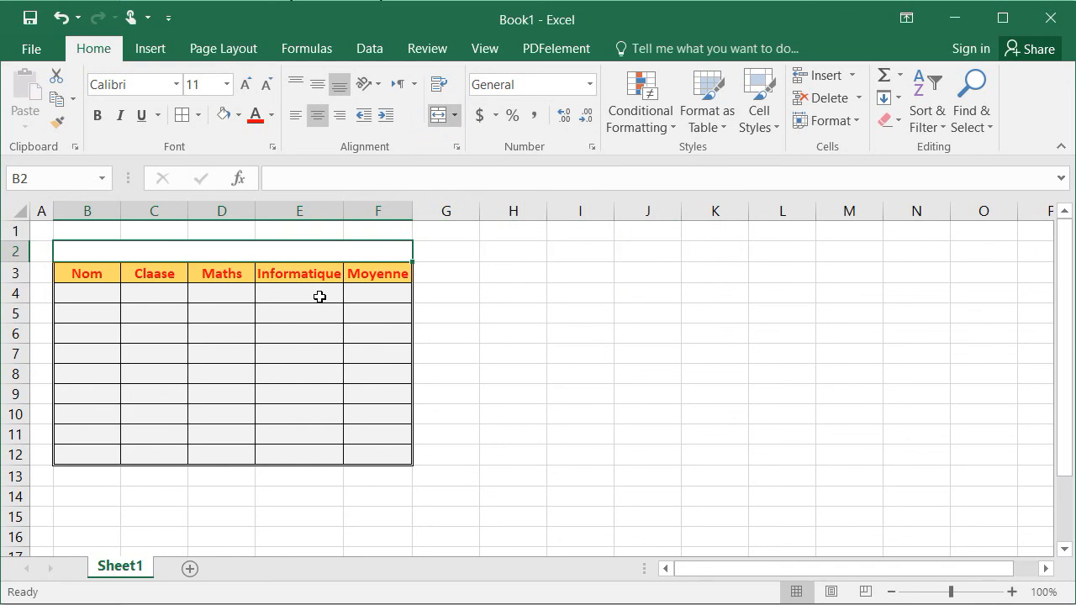
pyautogui.write('Liste')
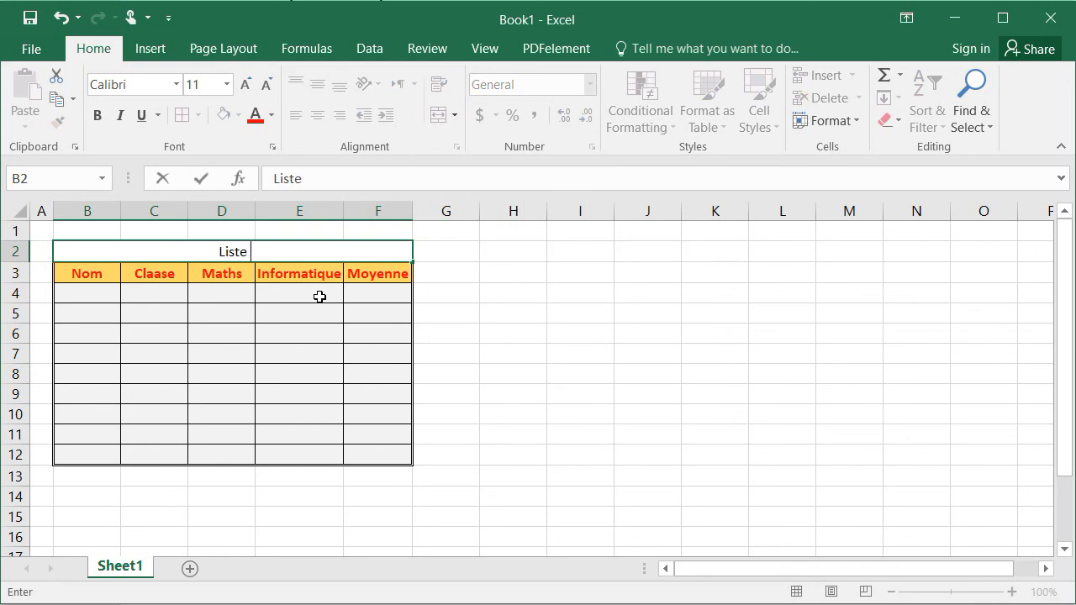
pyautogui.write(' de la classe')
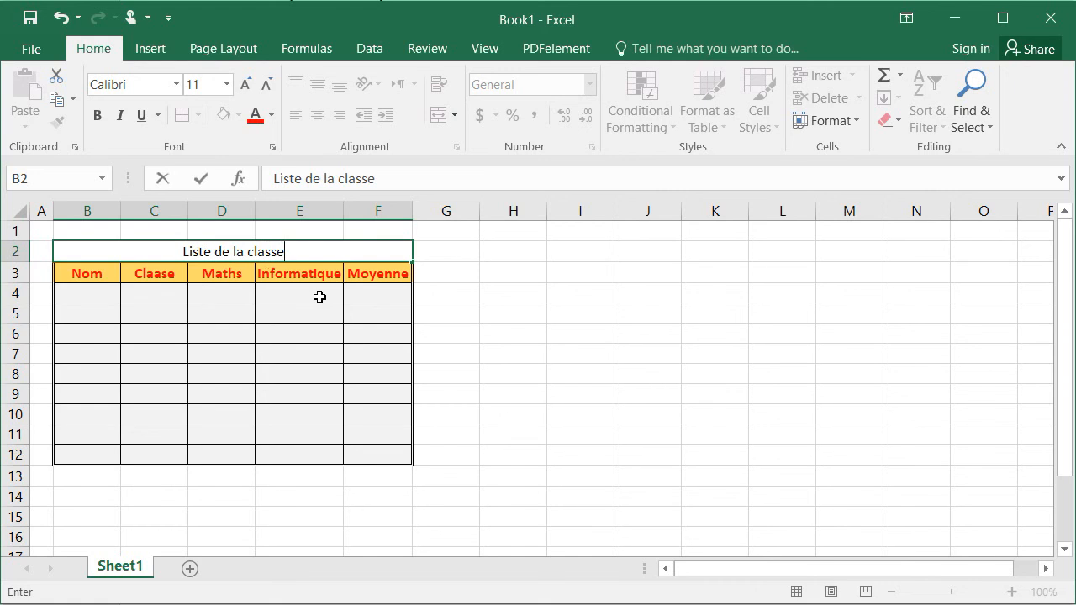
pyautogui.click(600, 281)
# Step: Format the merged title text as blue, bold and 14 pt
pyautogui.click(196, 248)
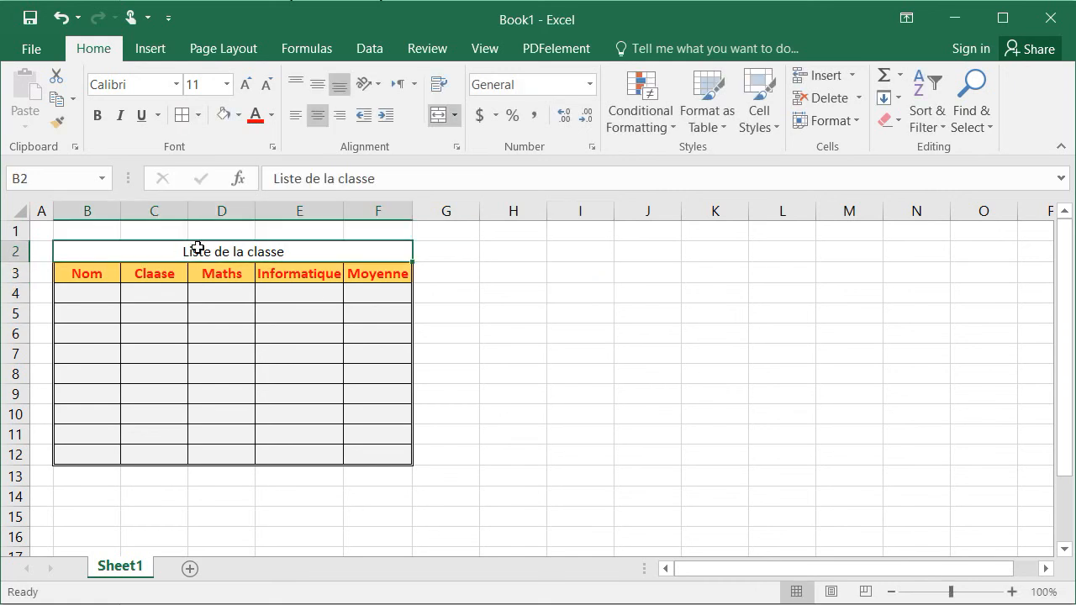
pyautogui.click(254, 114)
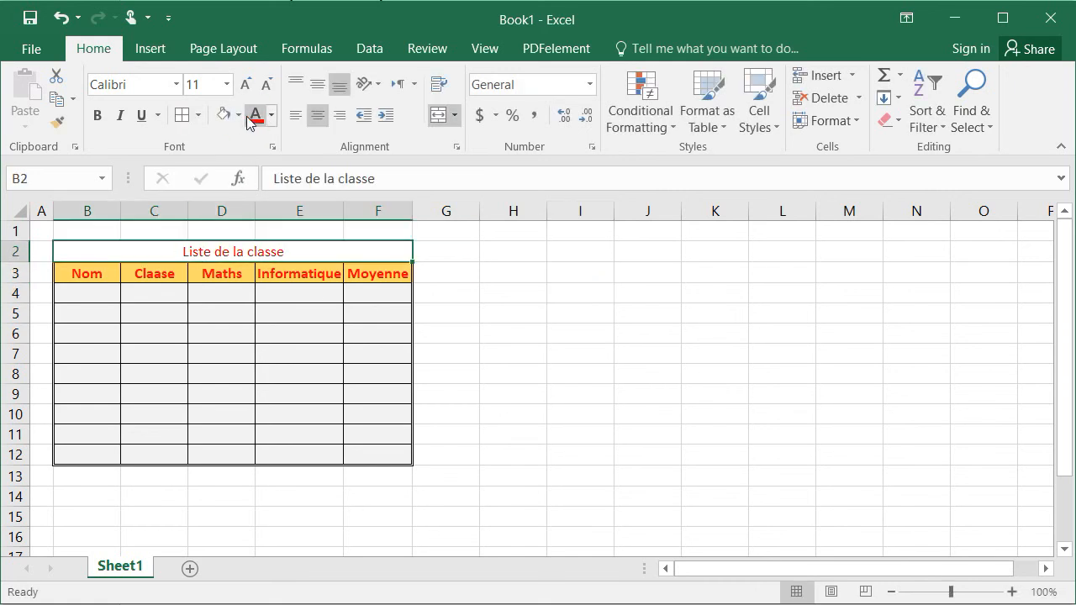
pyautogui.click(273, 122)
pyautogui.click(320, 242)
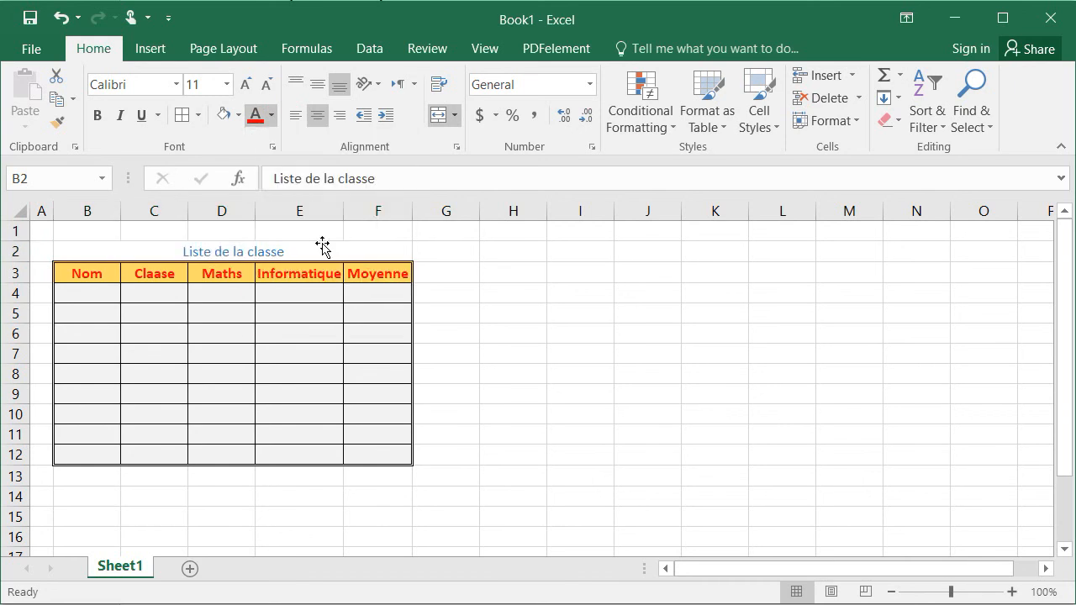
pyautogui.click(97, 115)
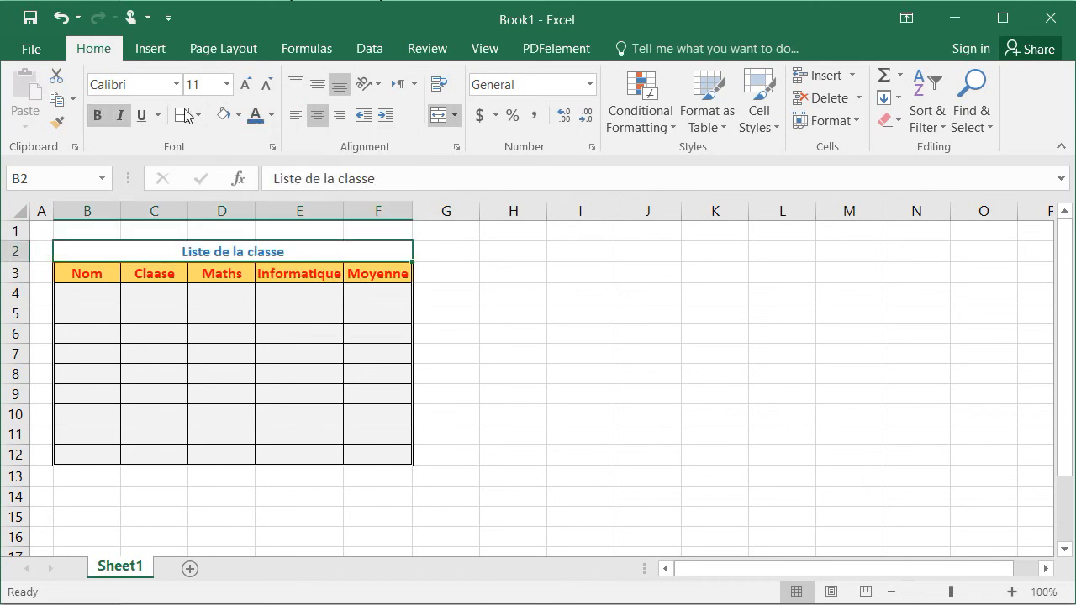
pyautogui.click(226, 84)
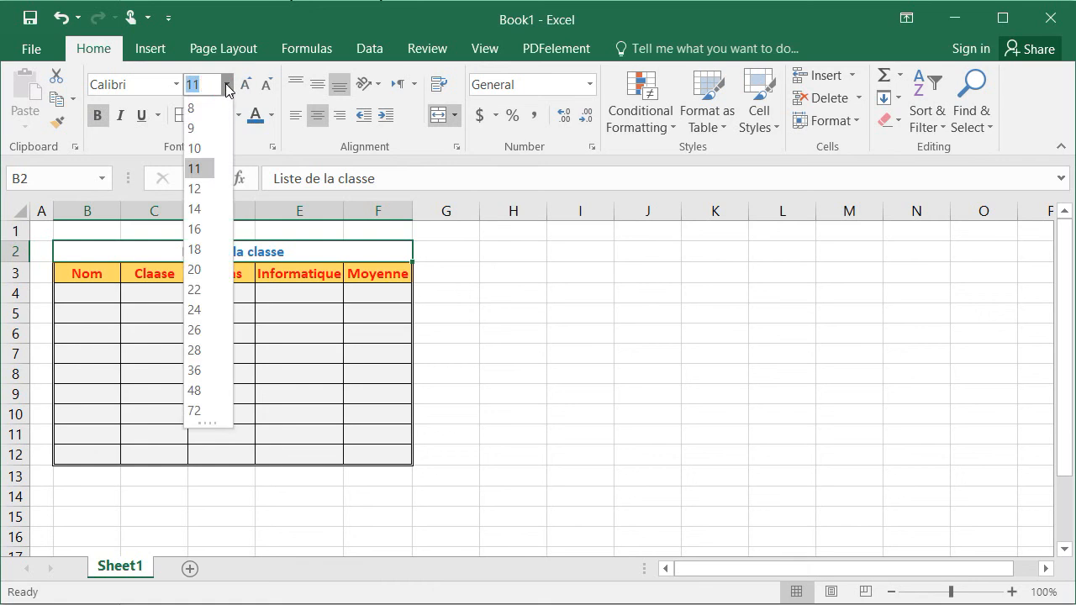
pyautogui.click(206, 209)
pyautogui.click(462, 313)
# Step: Apply thick solid top, left and right borders to the merged title cell, keeping its double bottom border
pyautogui.click(206, 252)
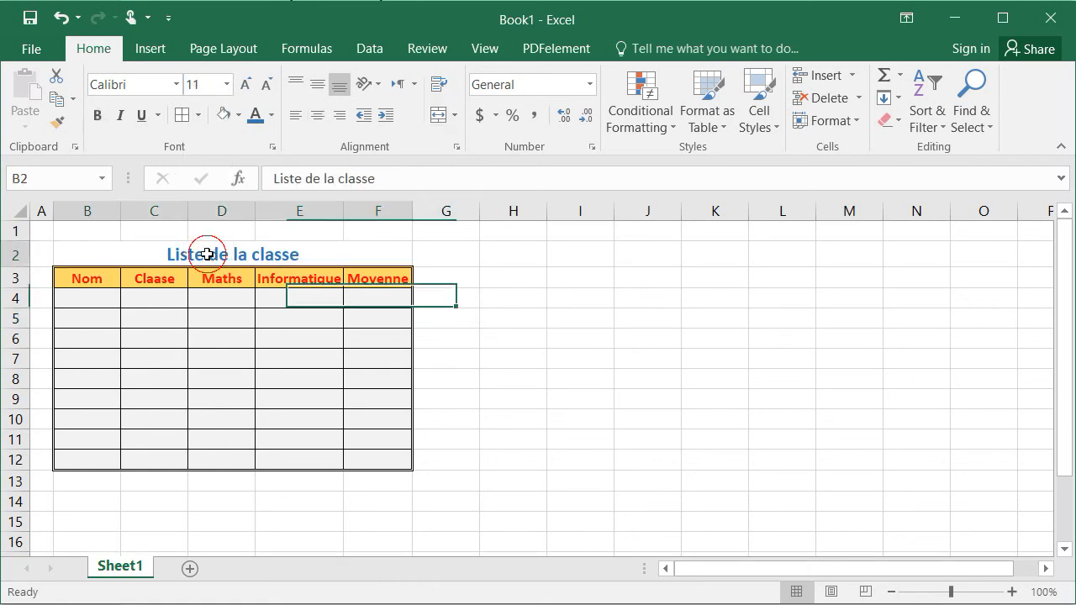
pyautogui.click(200, 116)
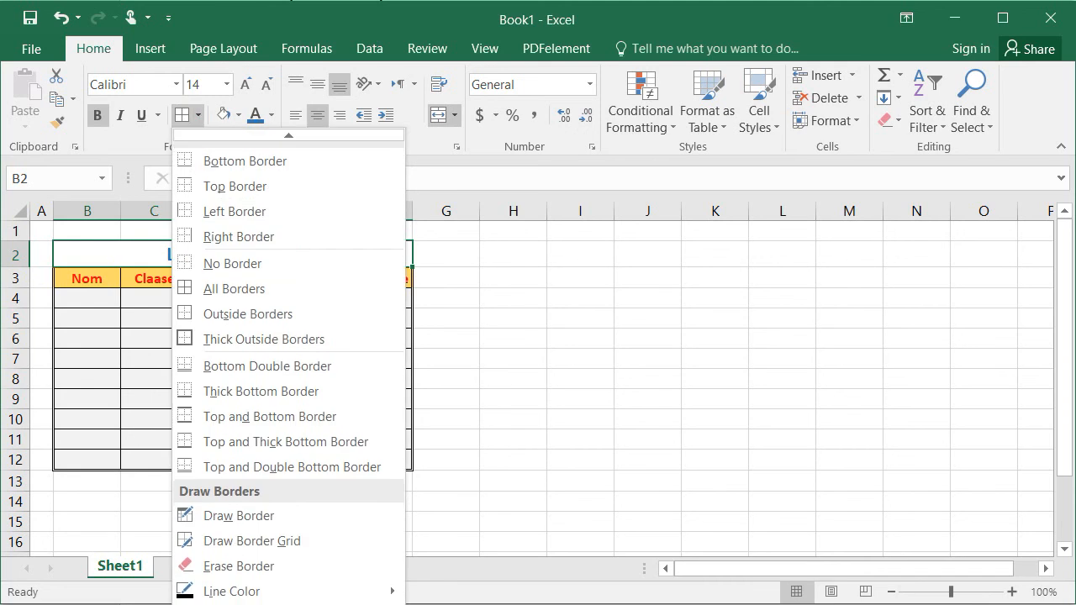
pyautogui.click(244, 603)
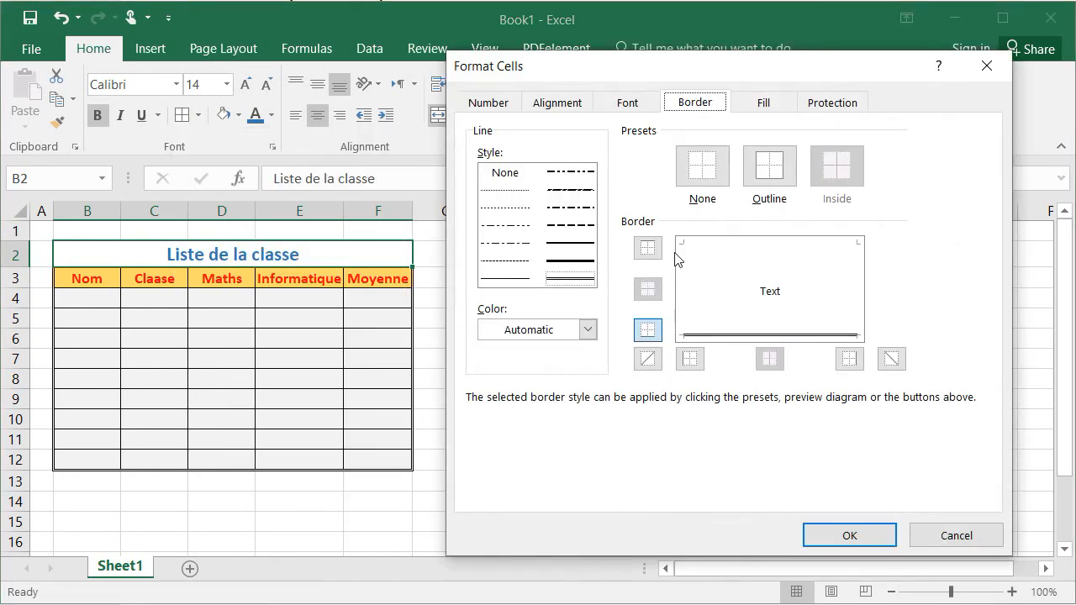
pyautogui.click(687, 261)
pyautogui.click(734, 244)
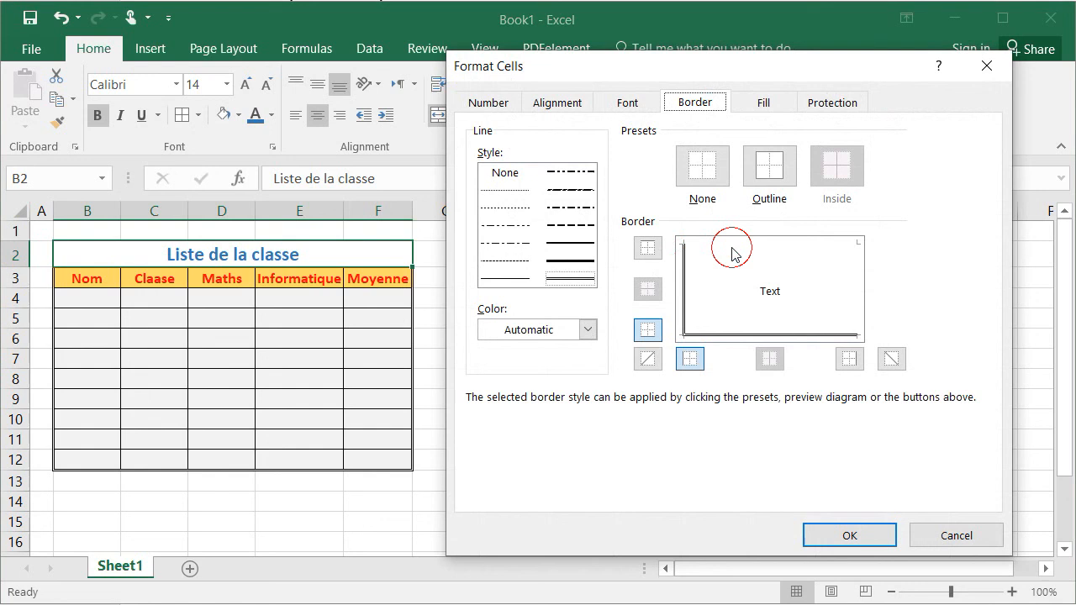
pyautogui.click(849, 286)
pyautogui.click(568, 261)
pyautogui.click(689, 282)
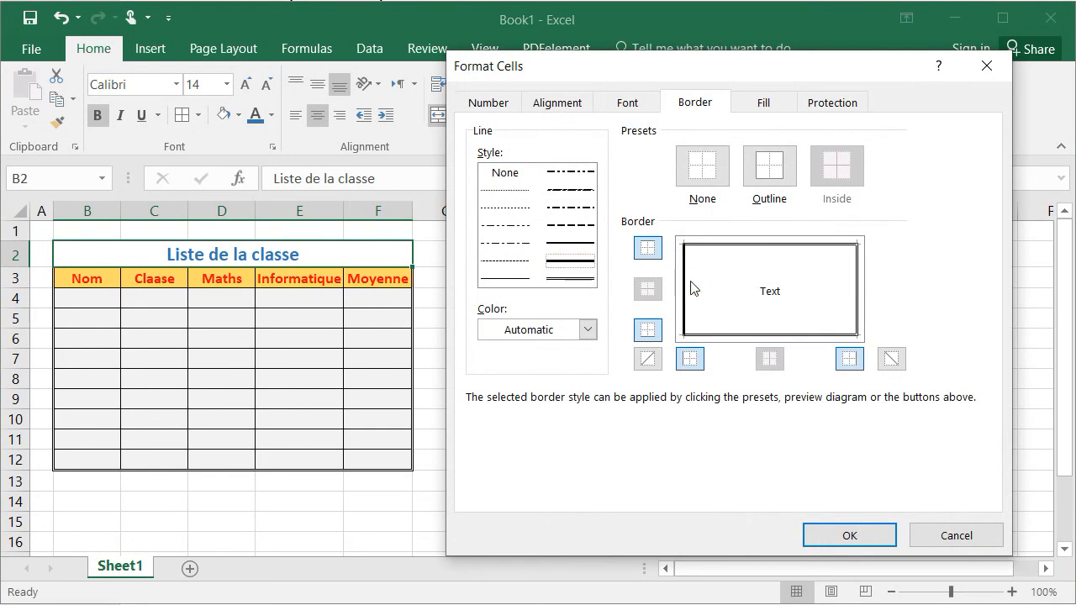
pyautogui.click(725, 245)
pyautogui.click(851, 292)
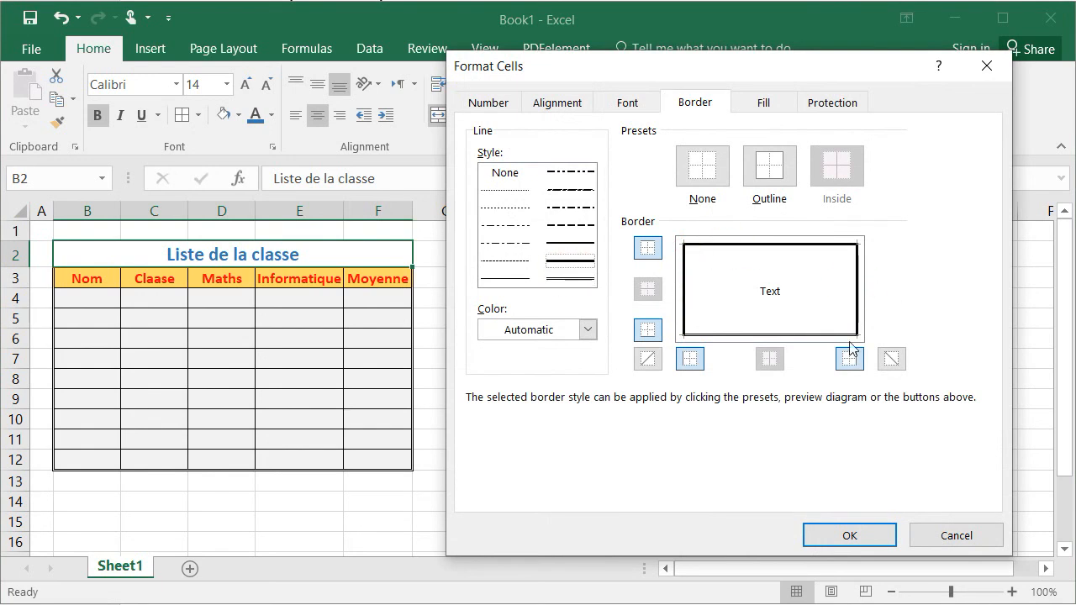
pyautogui.click(865, 536)
pyautogui.click(600, 356)
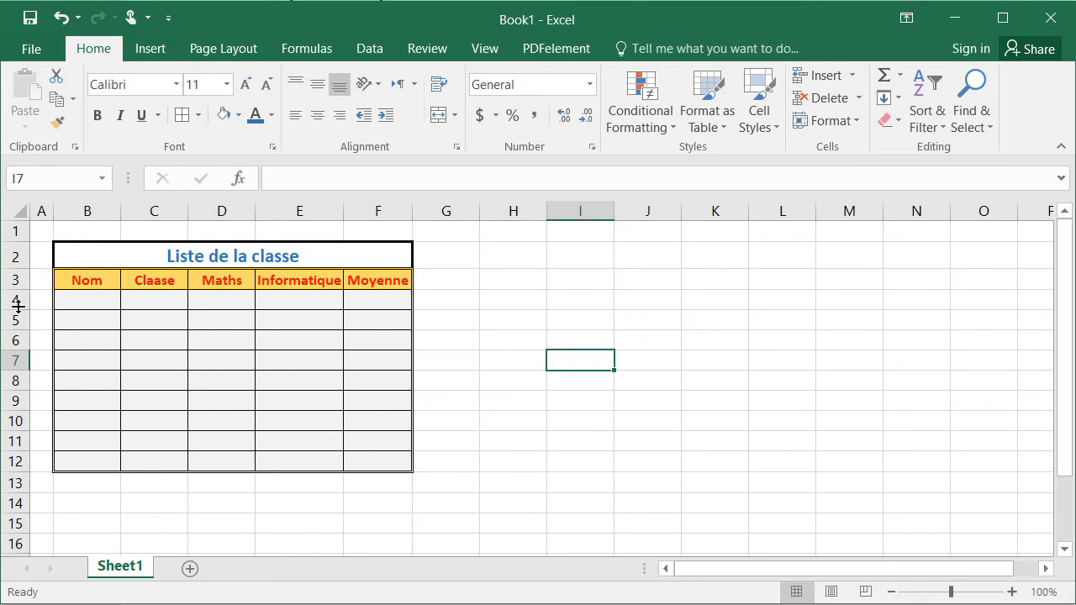
# Step: Make row 4 roughly twice as tall and enter the student's first name in the Nom column
pyautogui.moveTo(17, 307); pyautogui.dragTo(20, 334)
pyautogui.click(79, 320)
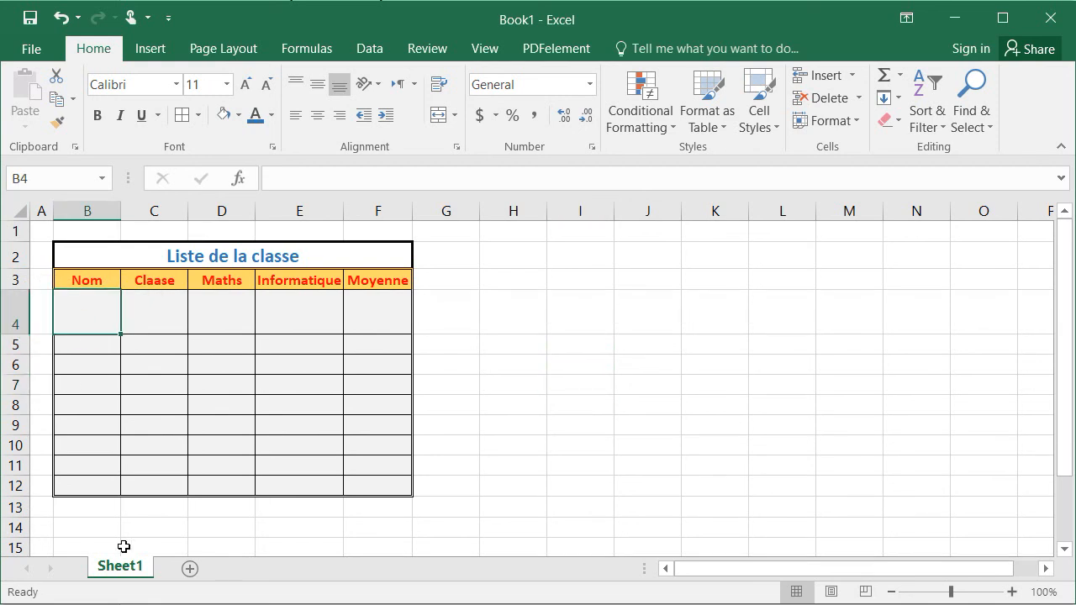
pyautogui.write('Alex')
pyautogui.press('Tab')
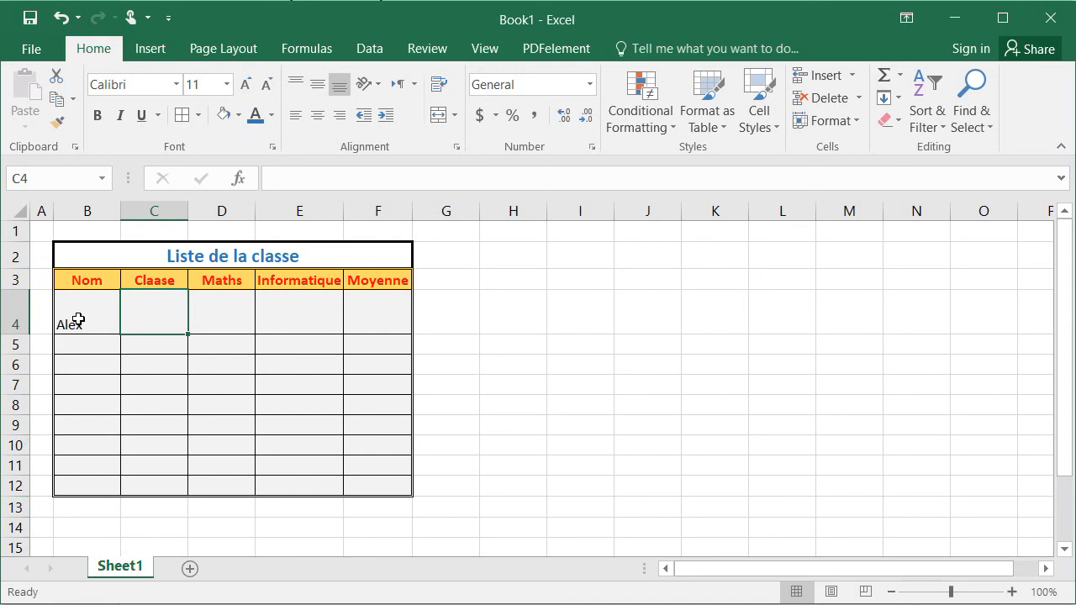
# Step: Centre cells B4:F4 vertically and horizontally, and autofit the height of row 4
pyautogui.moveTo(77, 319); pyautogui.dragTo(404, 317)
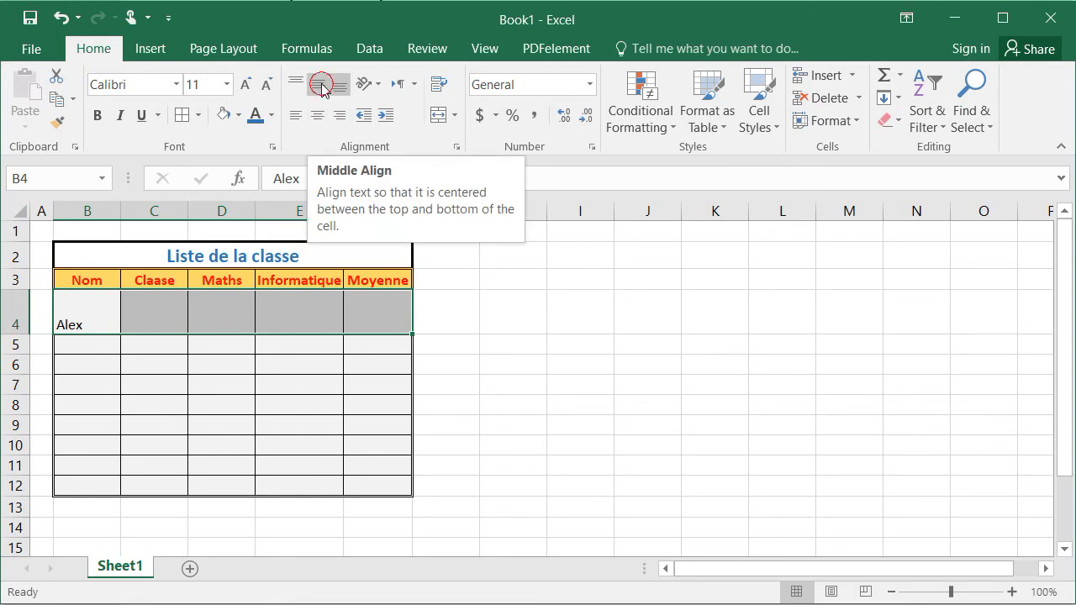
pyautogui.click(322, 87)
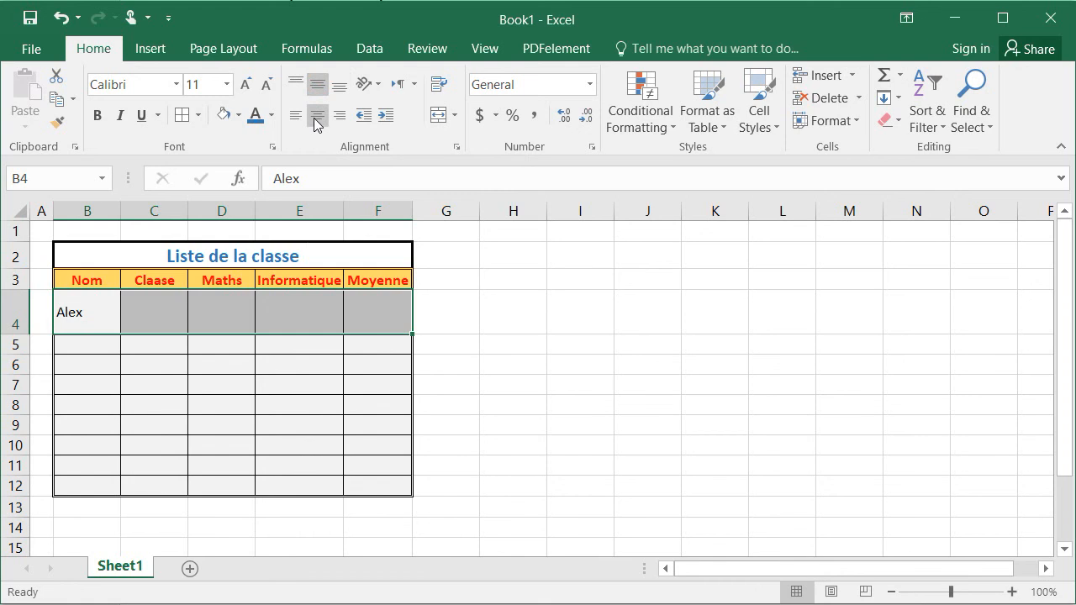
pyautogui.click(318, 116)
pyautogui.click(509, 405)
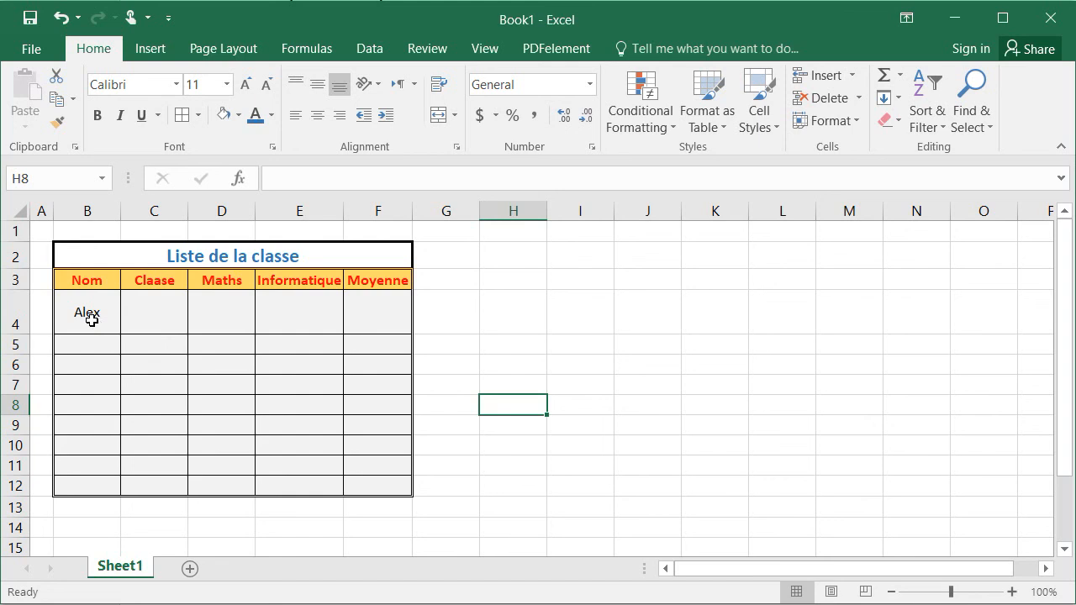
pyautogui.doubleClick(20, 333)
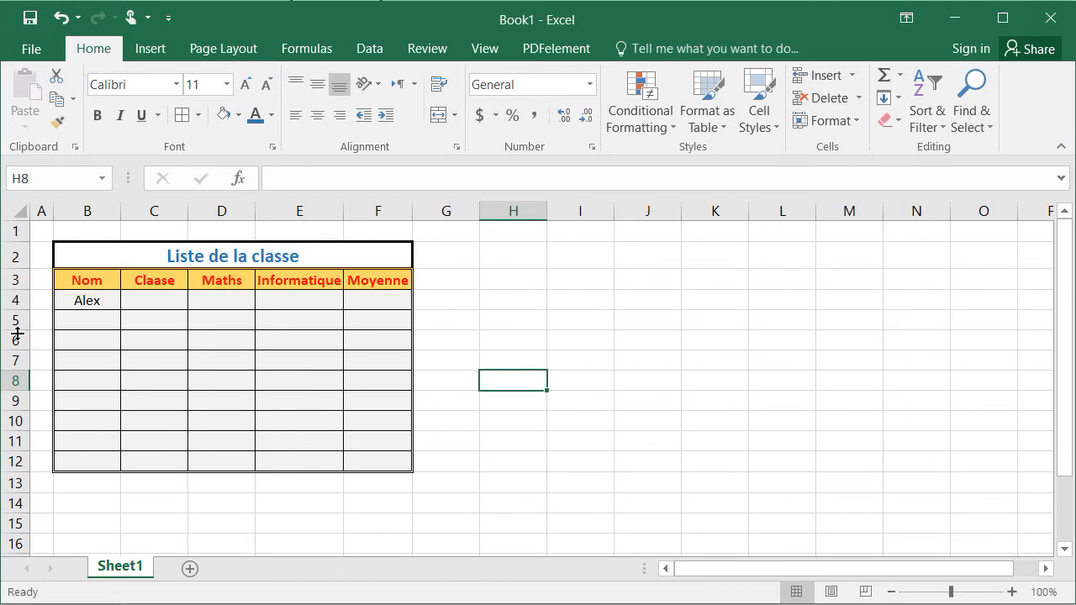
pyautogui.click(570, 304)
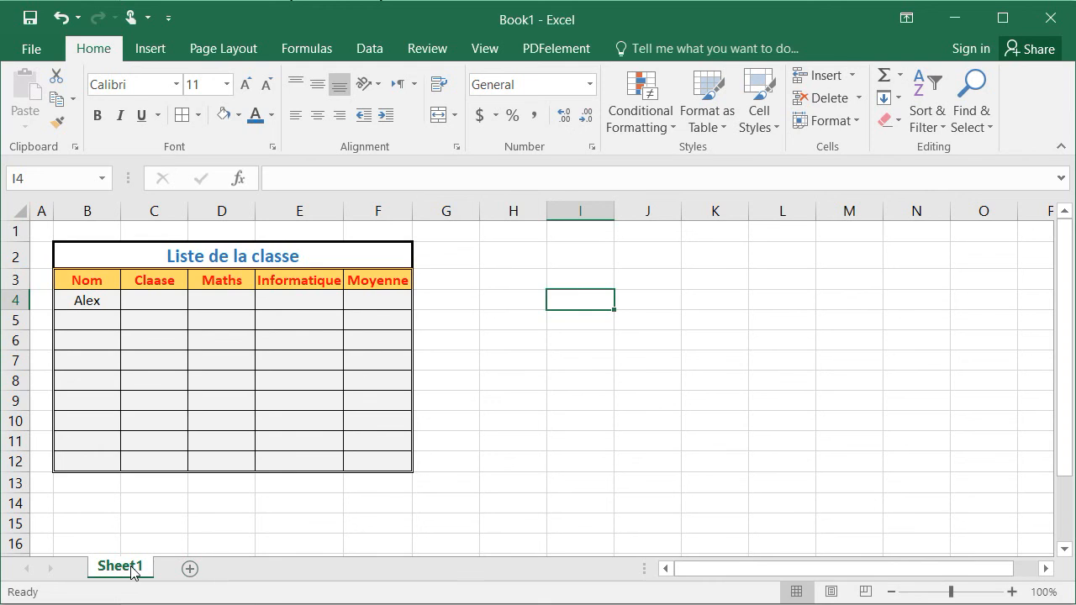
# Step: Add three new worksheets after Sheet1
pyautogui.click(189, 569)
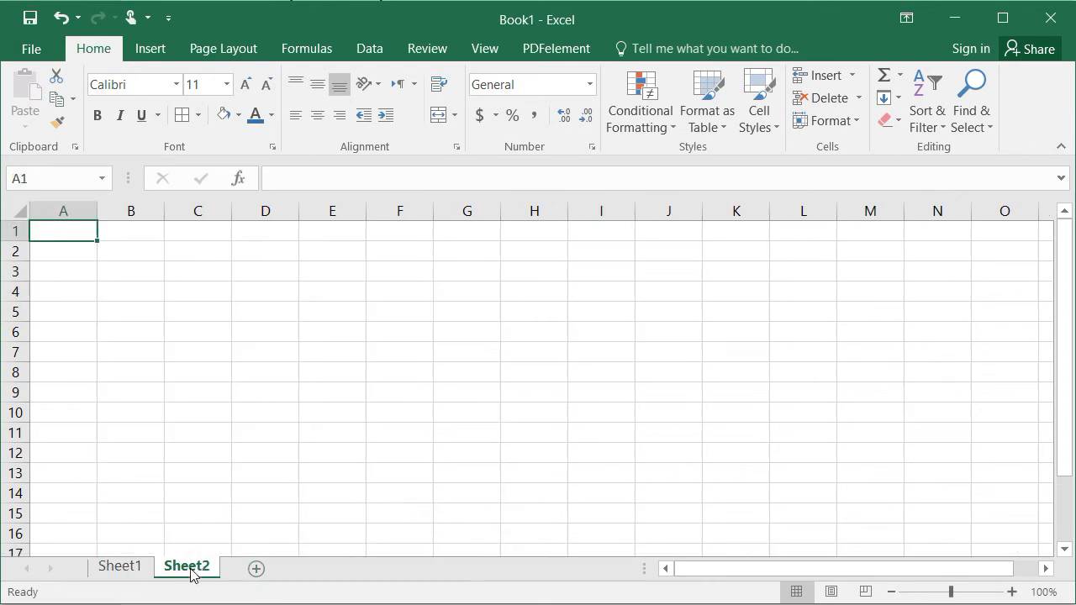
pyautogui.click(256, 569)
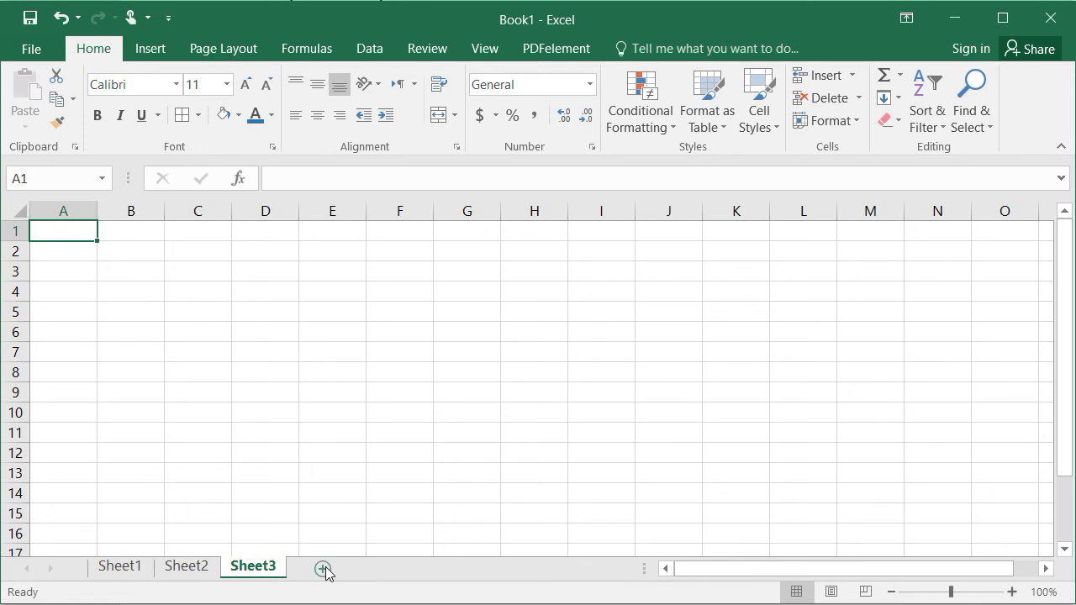
pyautogui.click(324, 569)
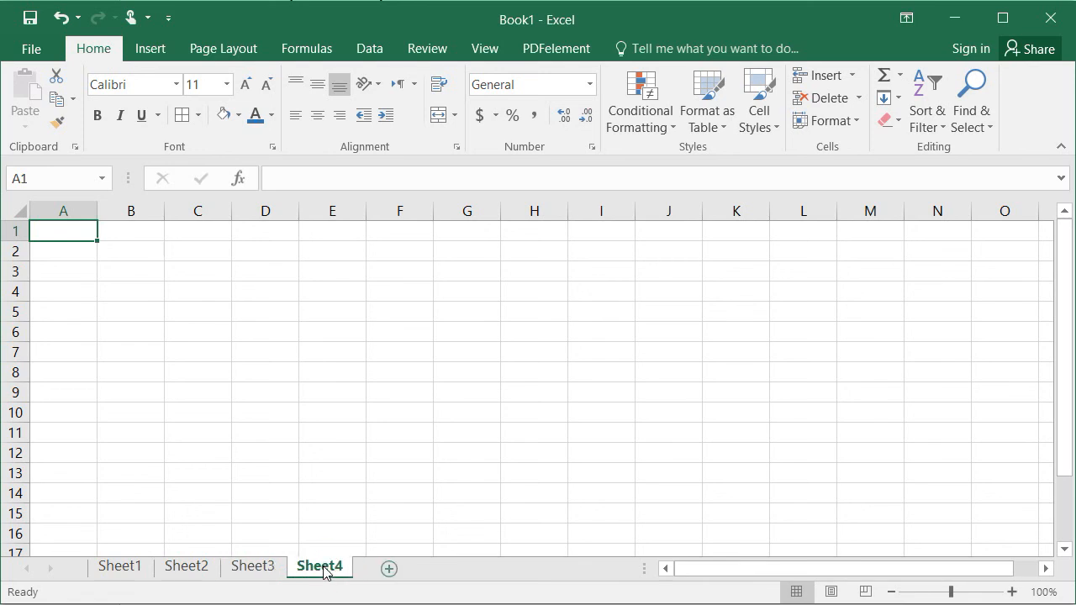
# Step: Correct the misspelled header in C3 of Sheet1 to "Classe"
pyautogui.click(105, 571)
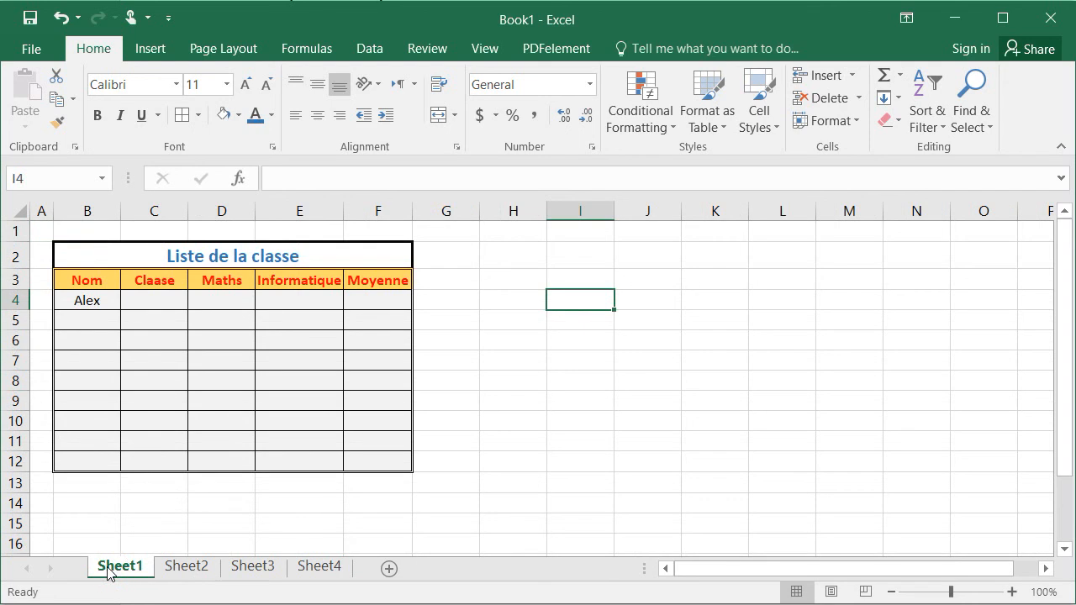
pyautogui.click(153, 279)
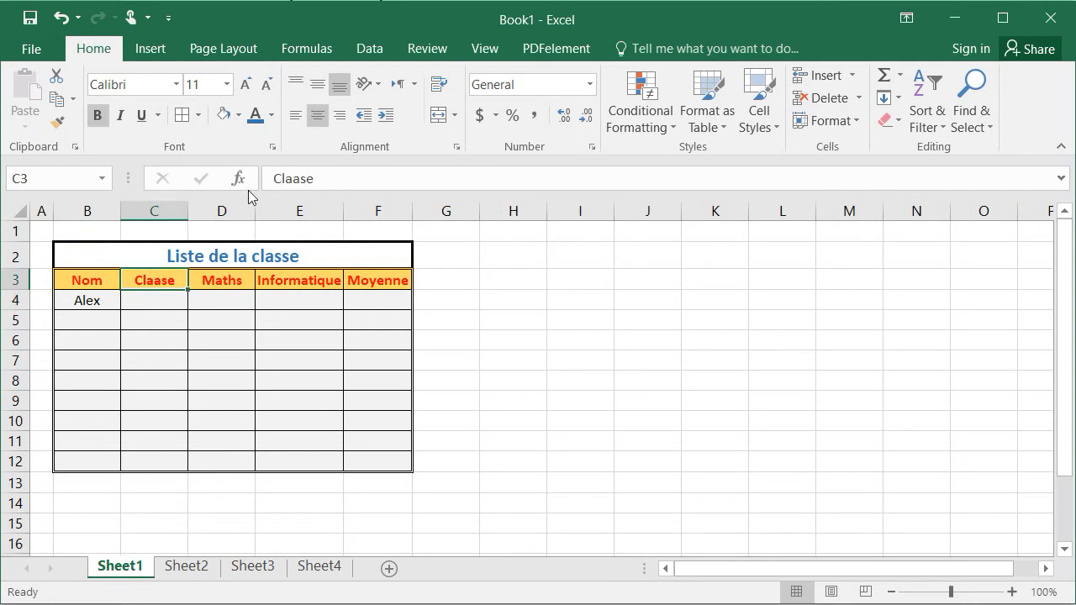
pyautogui.doubleClick(296, 178)
pyautogui.write('Classe')
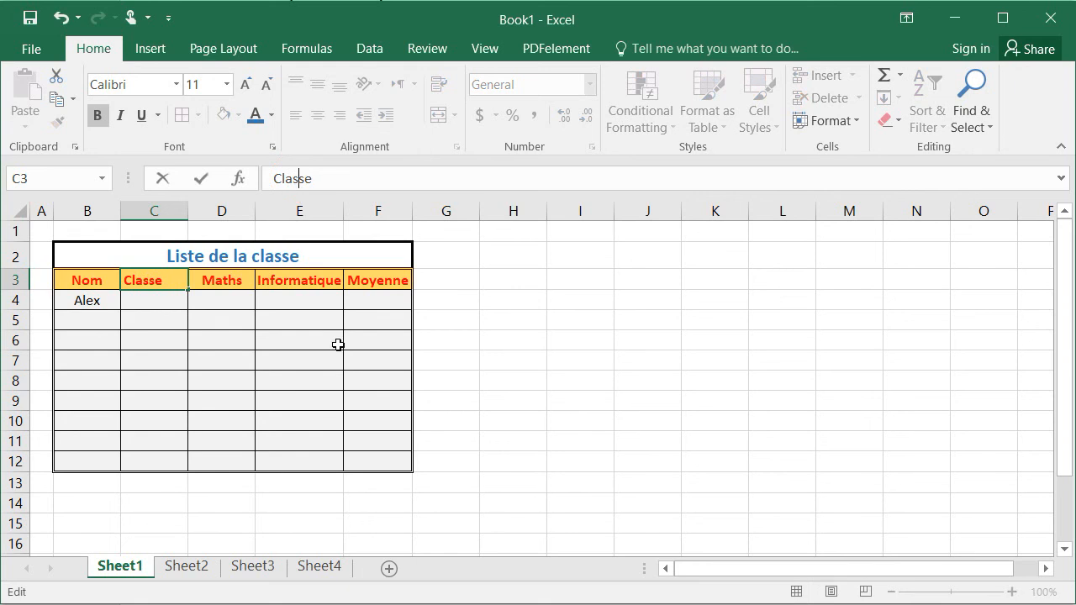
pyautogui.click(471, 362)
# Step: Rename Sheet1, which holds the class table, as 6eme
pyautogui.click(181, 570)
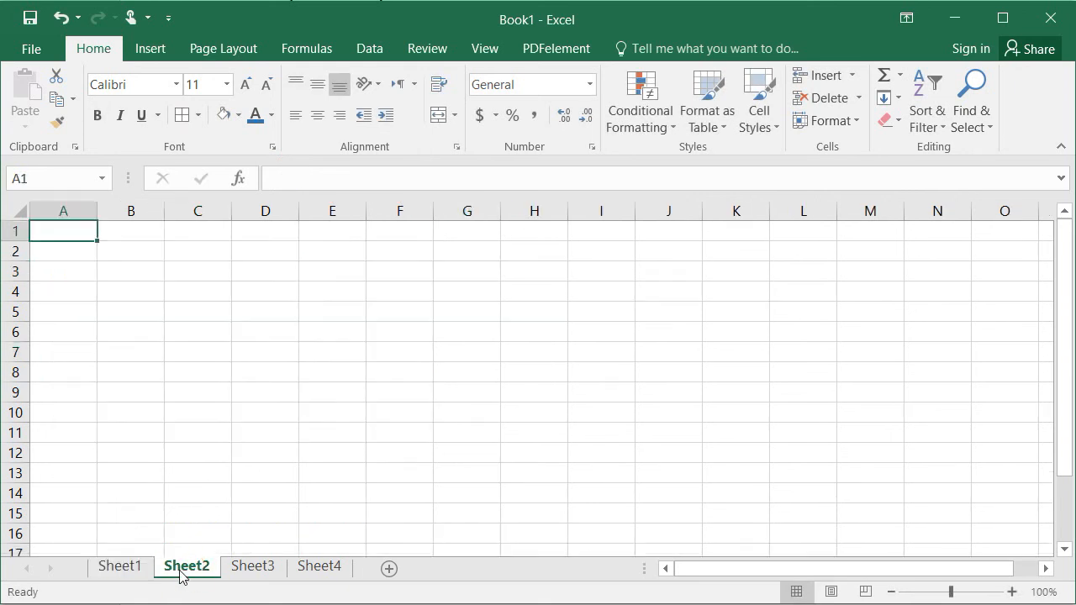
pyautogui.click(115, 568)
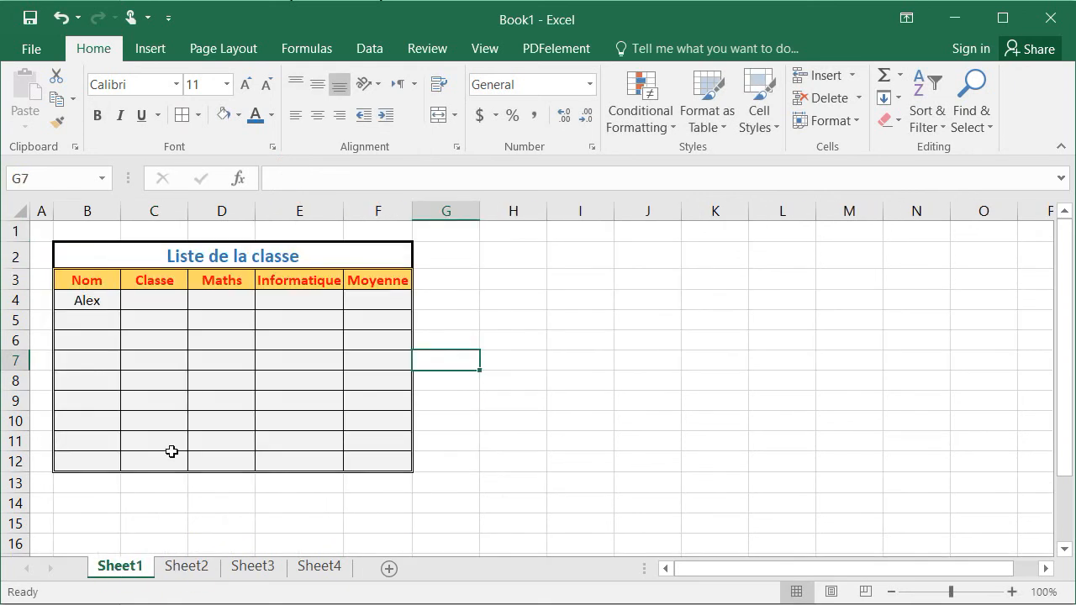
pyautogui.doubleClick(118, 568)
pyautogui.write('6eme')
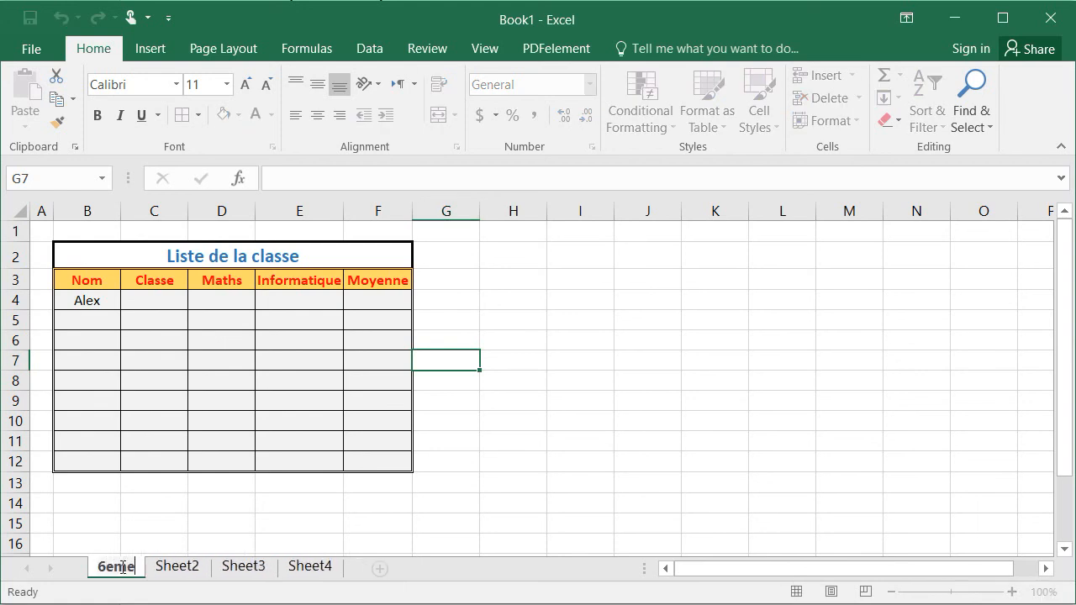
pyautogui.press('Return')
# Step: Rename Sheet2 as 5eme
pyautogui.doubleClick(175, 567)
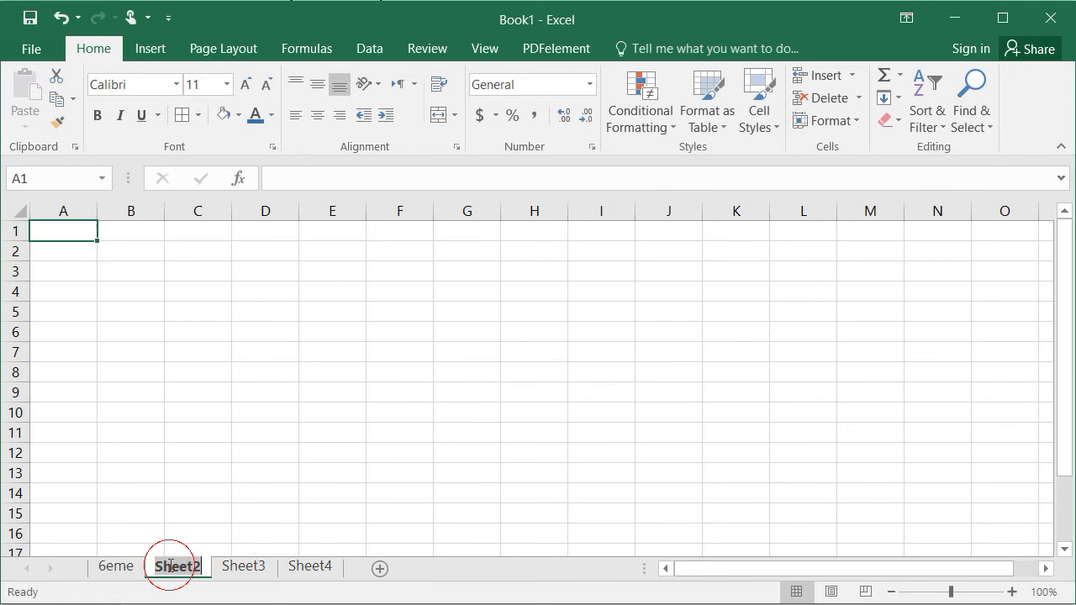
pyautogui.write('5eme')
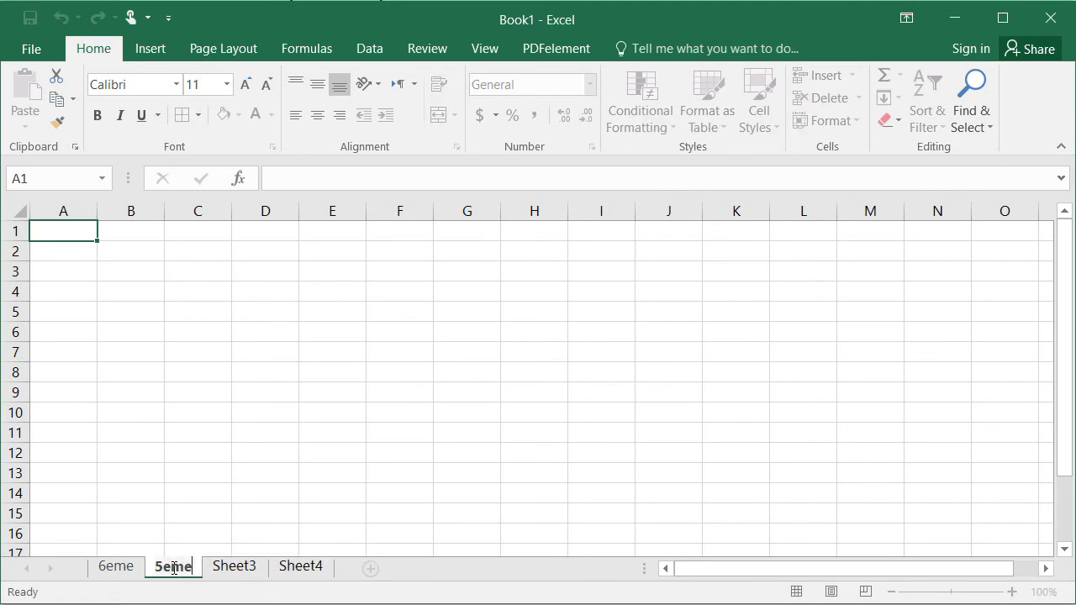
pyautogui.press('Return')
pyautogui.click(200, 489)
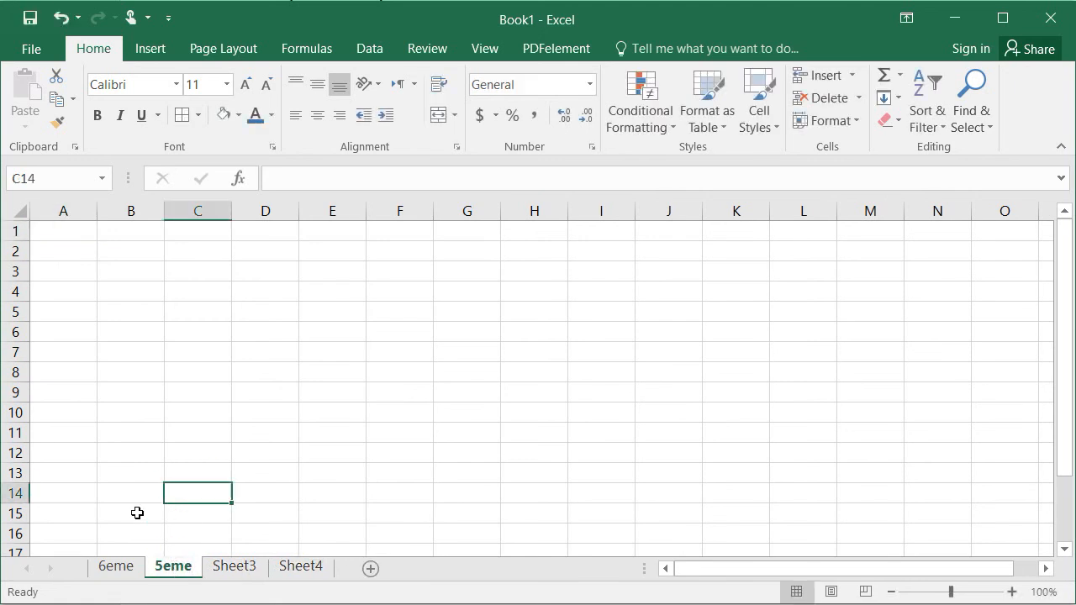
# Step: Copy the whole Liste de la classe table (B2:F12) from the 6eme sheet and paste it into the 5eme sheet starting at B2
pyautogui.click(118, 570)
pyautogui.moveTo(79, 243); pyautogui.dragTo(340, 467)
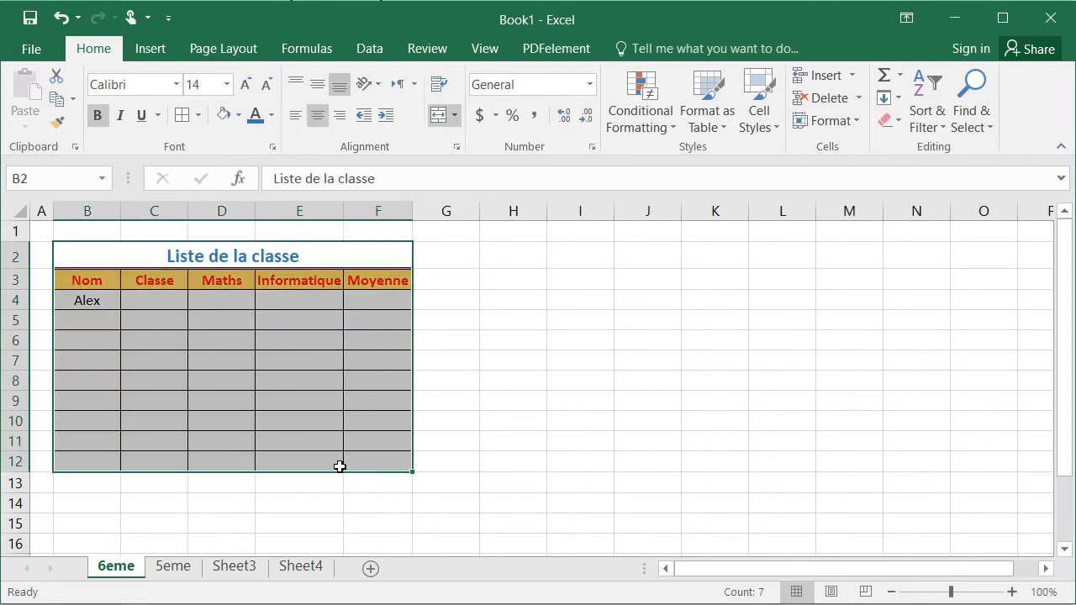
pyautogui.click(58, 101)
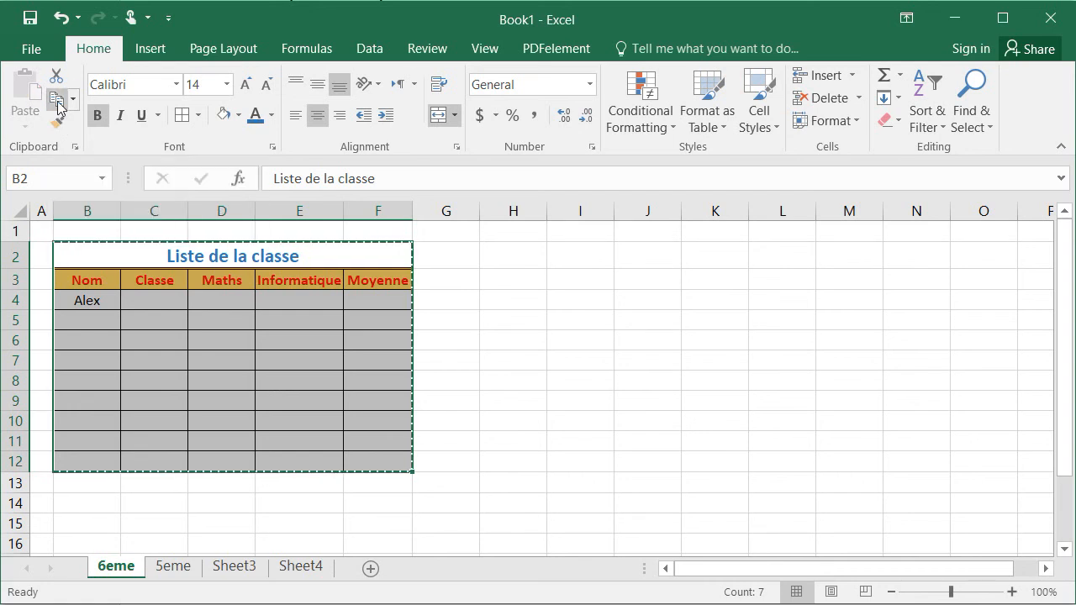
pyautogui.click(171, 564)
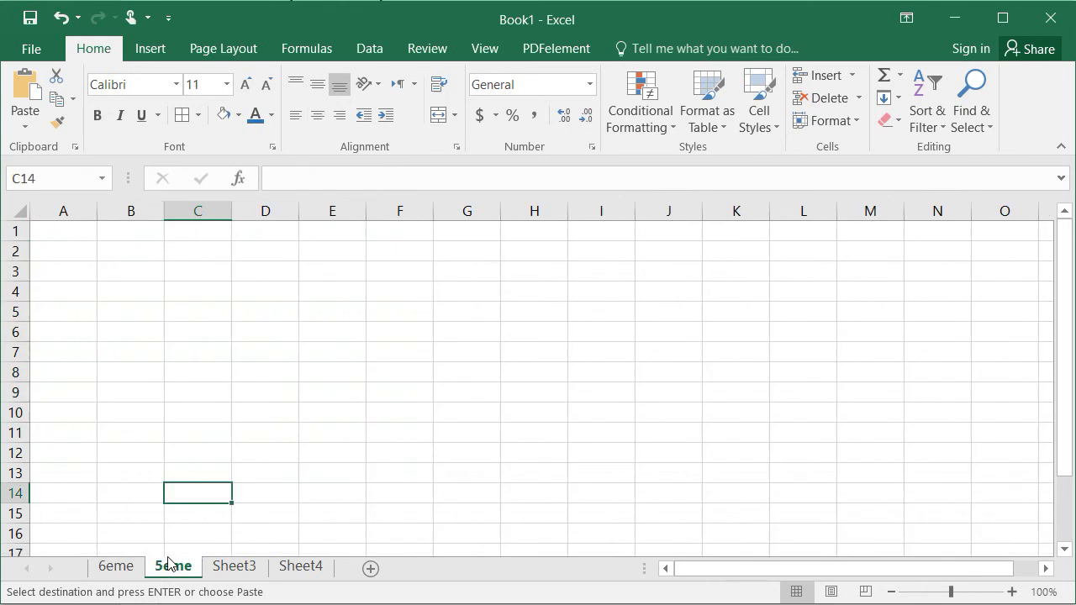
pyautogui.click(130, 254)
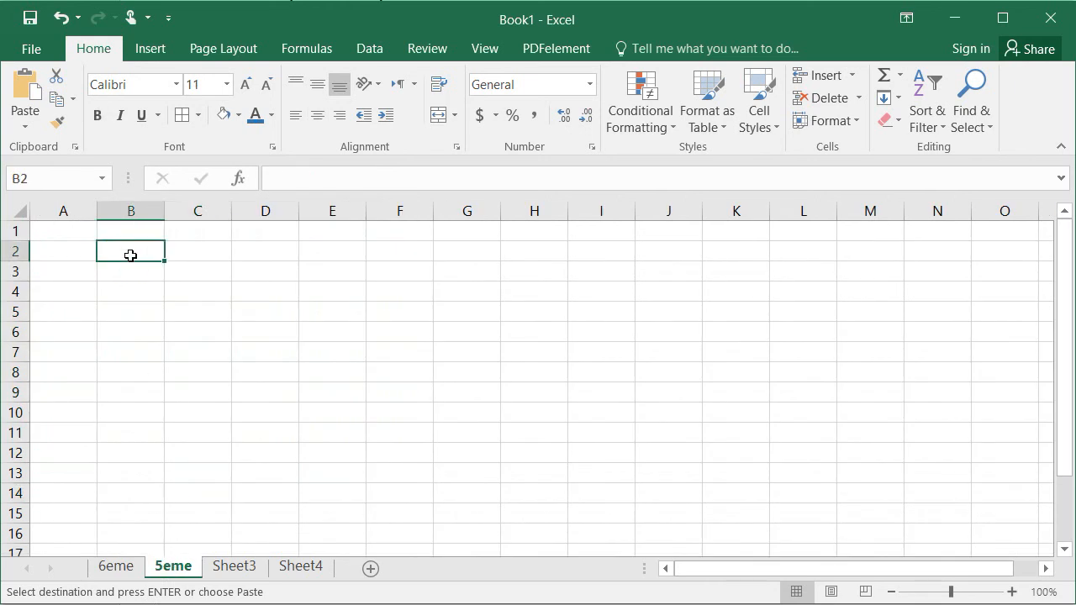
pyautogui.click(26, 99)
pyautogui.click(507, 281)
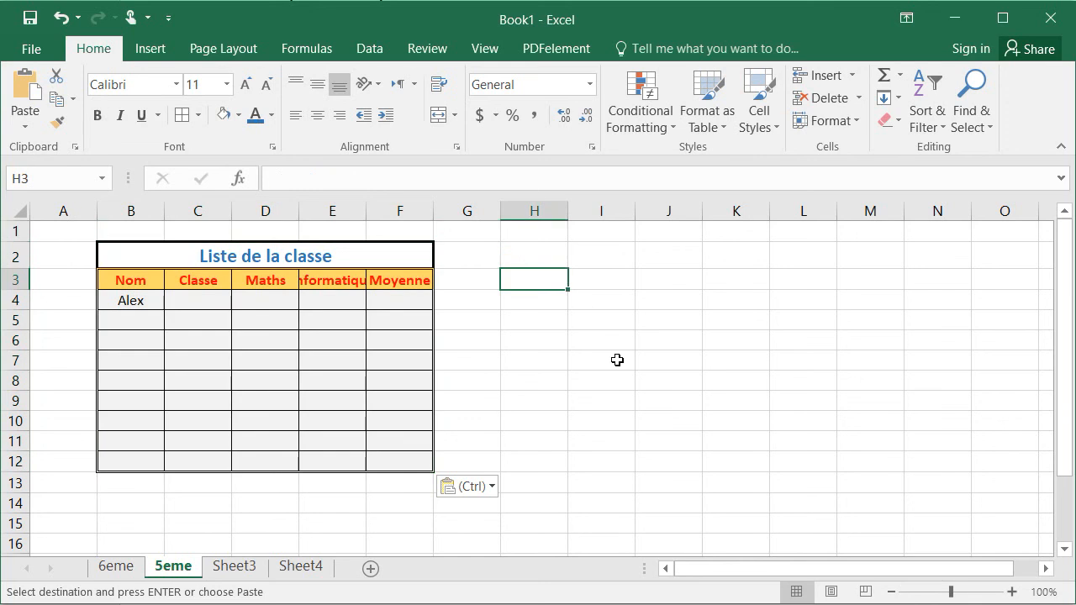
pyautogui.click(116, 567)
pyautogui.click(167, 569)
pyautogui.click(556, 395)
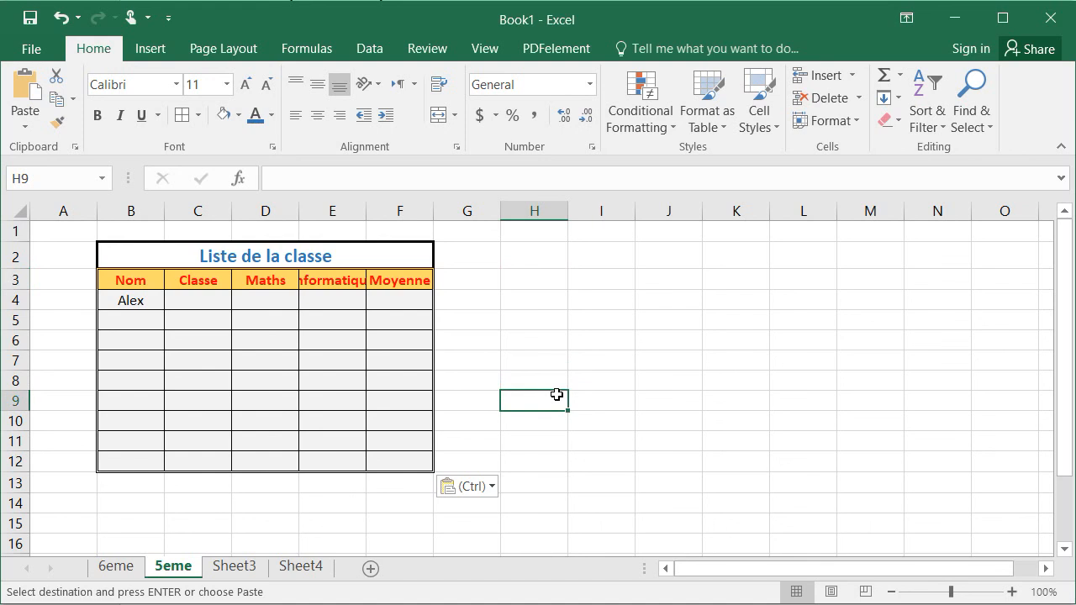